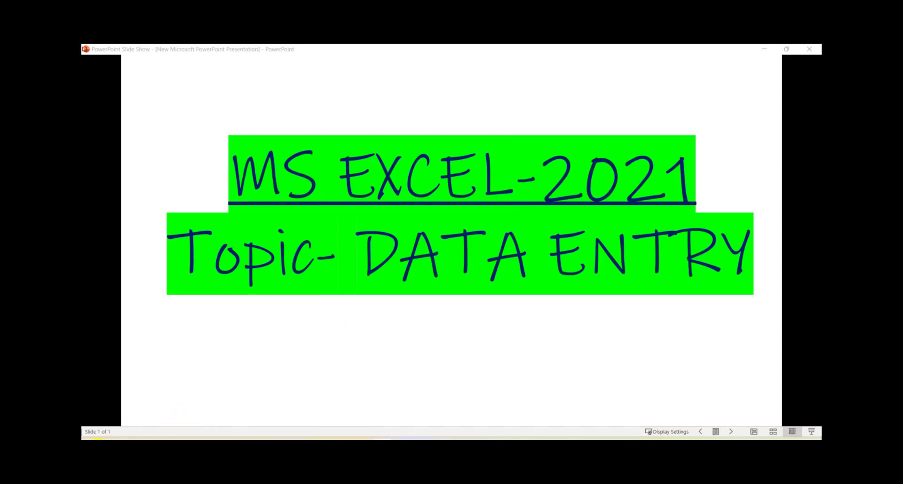
- Search the Start menu for 'excel' and launch Excel with a blank Book1 workbook
{"action": "left_click", "coordinate": [96, 438]}
{"action": "type", "text": "exc"}
{"action": "type", "text": "el"}
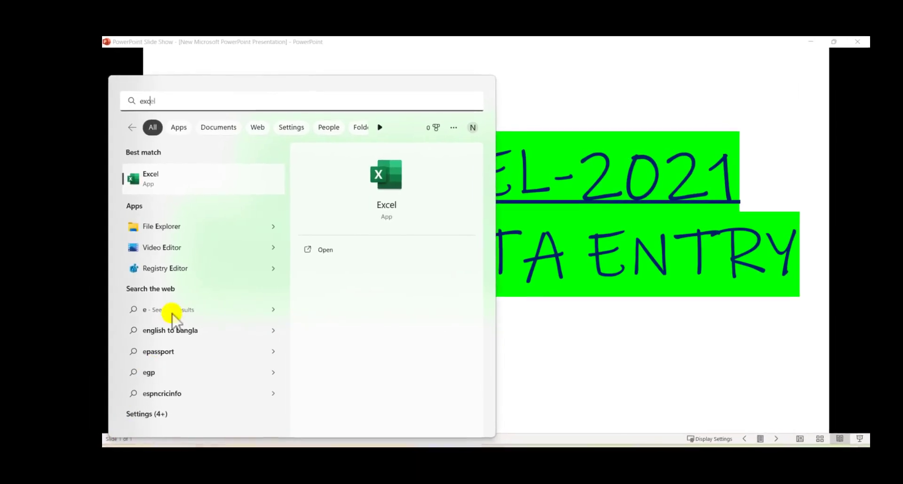
{"action": "left_click", "coordinate": [196, 185]}
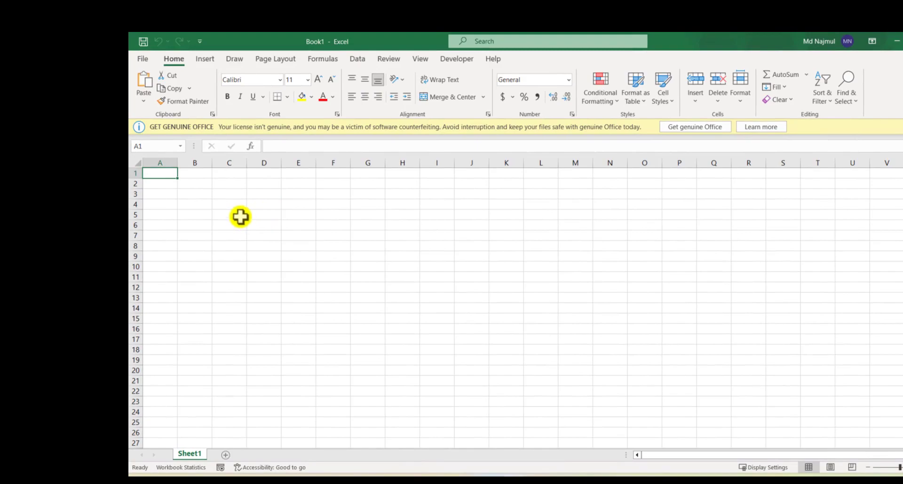
- Rename the Sheet1 worksheet tab to 'DATA ENTRY'
{"action": "left_click", "coordinate": [255, 261]}
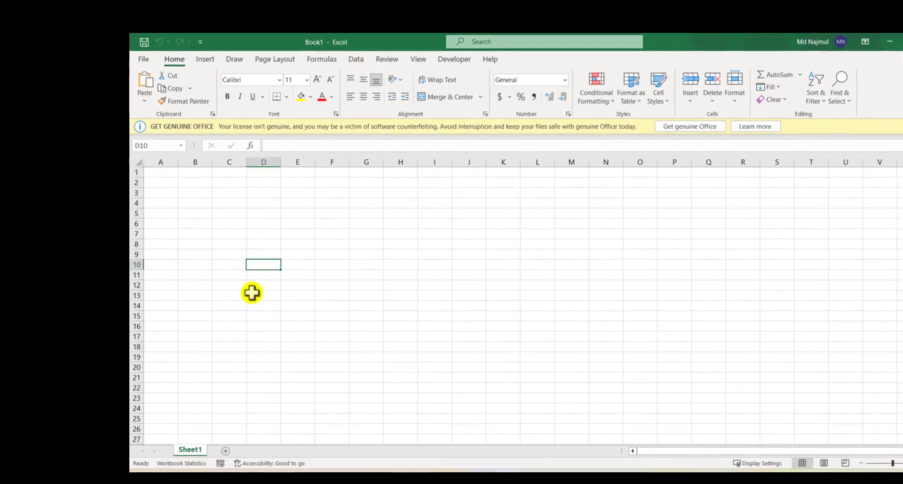
{"action": "right_click", "coordinate": [194, 427]}
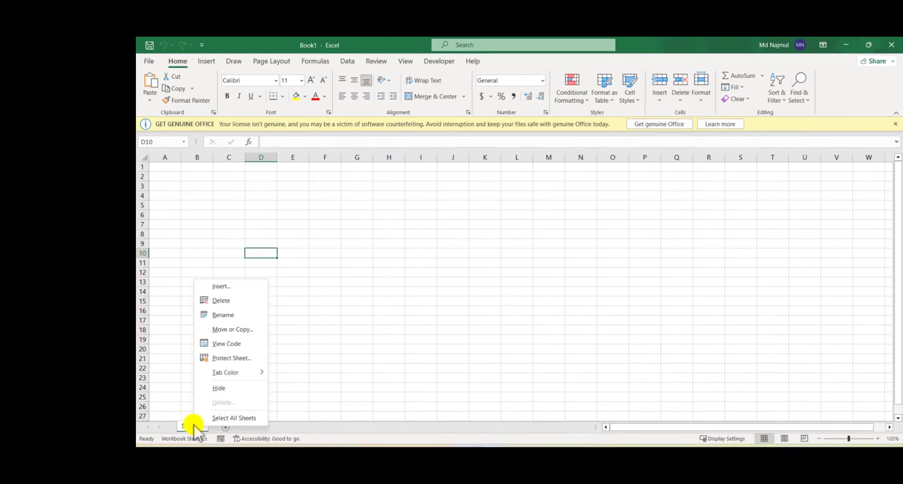
{"action": "left_click", "coordinate": [223, 303]}
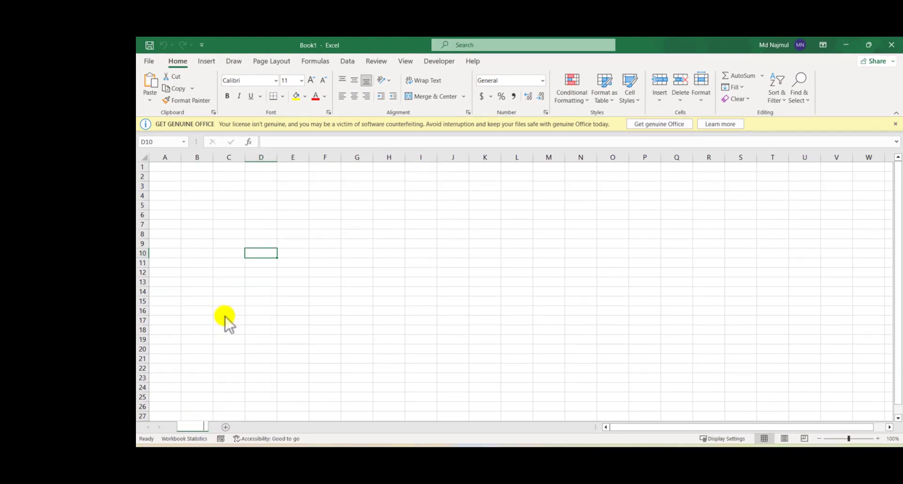
{"action": "type", "text": "DA"}
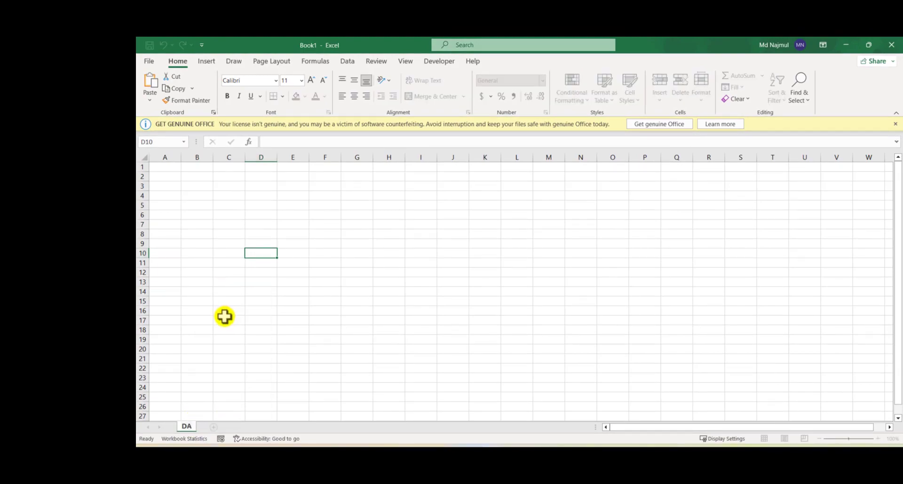
{"action": "type", "text": "TA ENTRY"}
{"action": "left_click", "coordinate": [233, 326]}
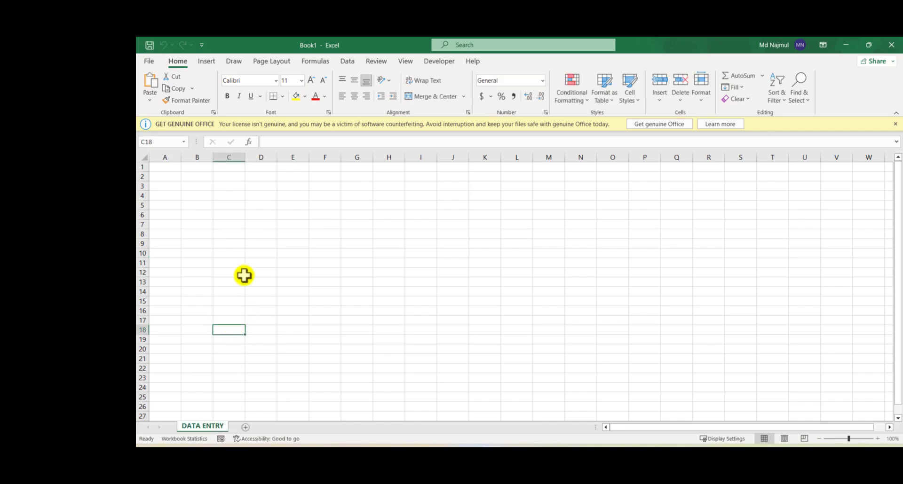
{"action": "left_click", "coordinate": [169, 212]}
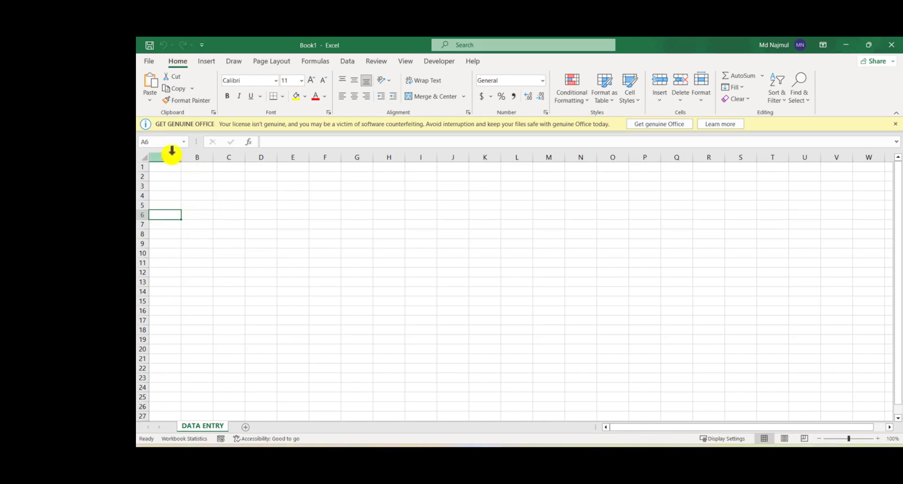
{"action": "left_click_drag", "start_coordinate": [171, 151], "coordinate": [402, 157]}
{"action": "left_click", "coordinate": [292, 214]}
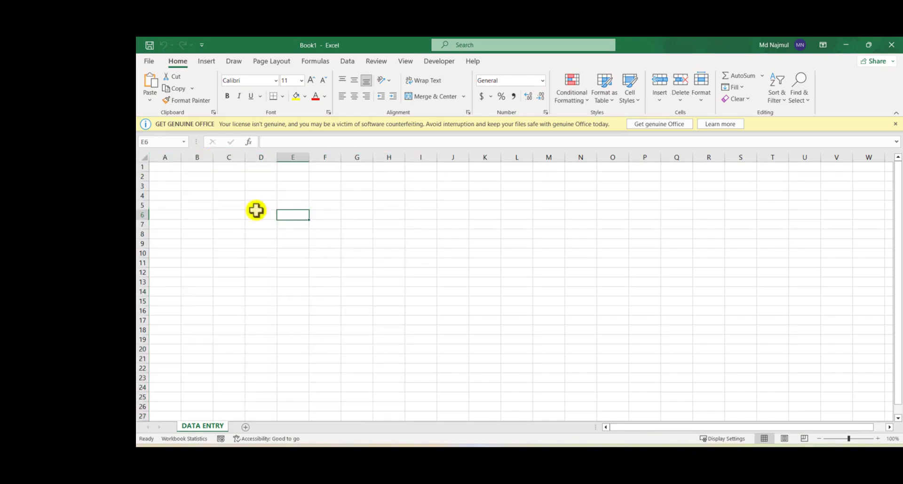
{"action": "left_click_drag", "start_coordinate": [142, 185], "coordinate": [145, 287]}
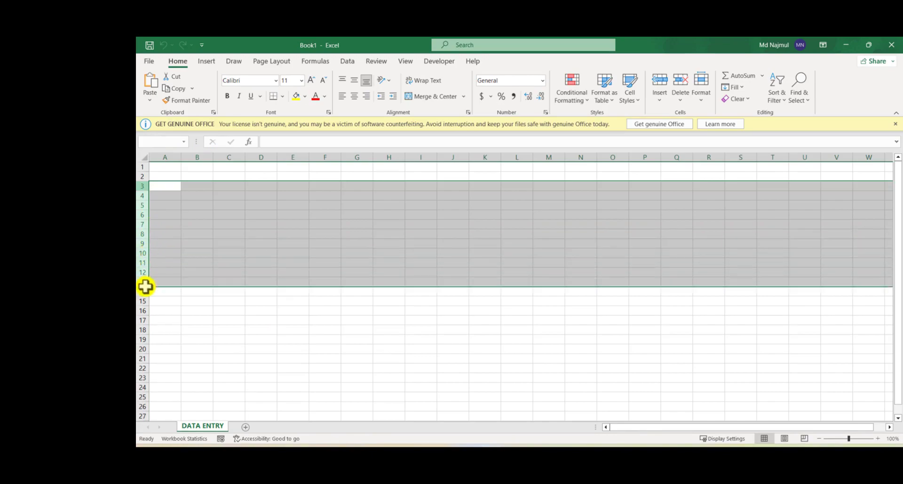
{"action": "left_click", "coordinate": [256, 242]}
{"action": "left_click", "coordinate": [261, 223]}
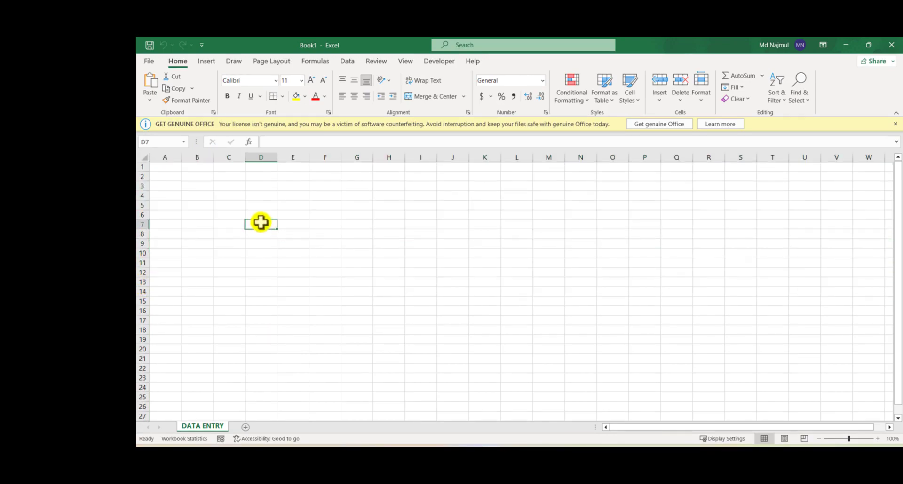
{"action": "left_click", "coordinate": [289, 222]}
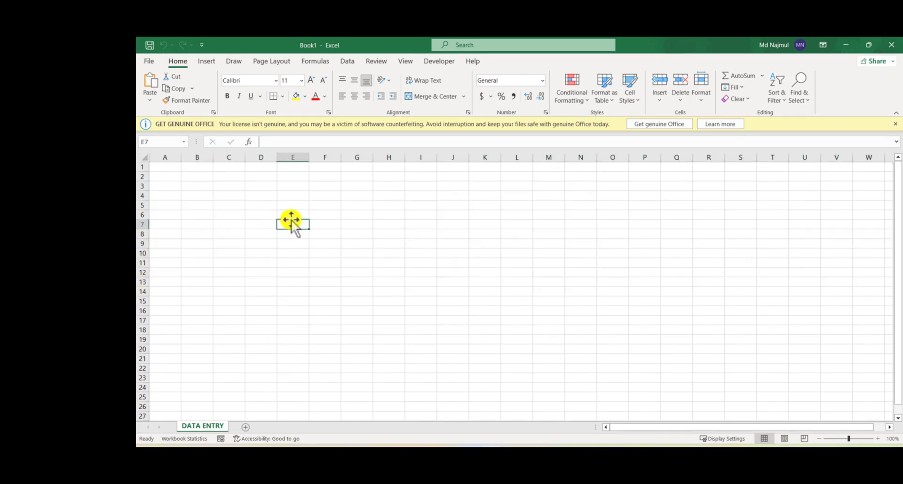
{"action": "left_click", "coordinate": [331, 216]}
{"action": "left_click", "coordinate": [328, 233]}
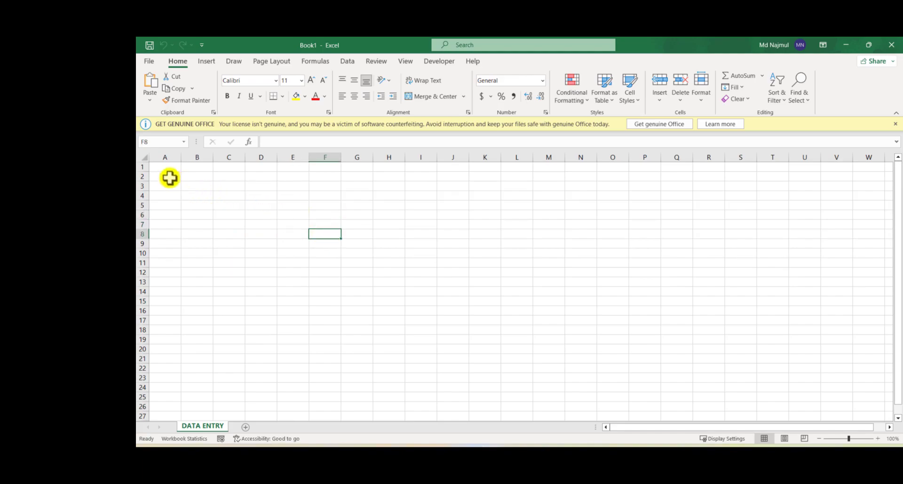
{"action": "left_click_drag", "start_coordinate": [165, 171], "coordinate": [409, 288]}
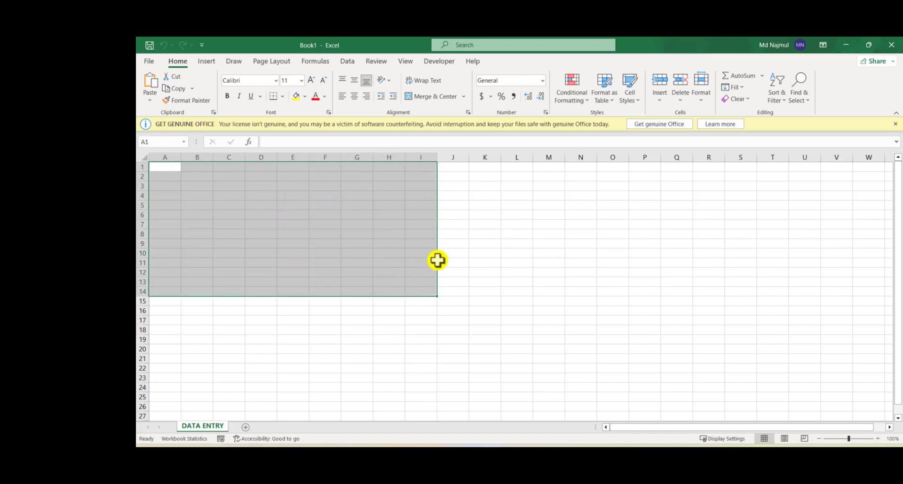
{"action": "left_click", "coordinate": [421, 243]}
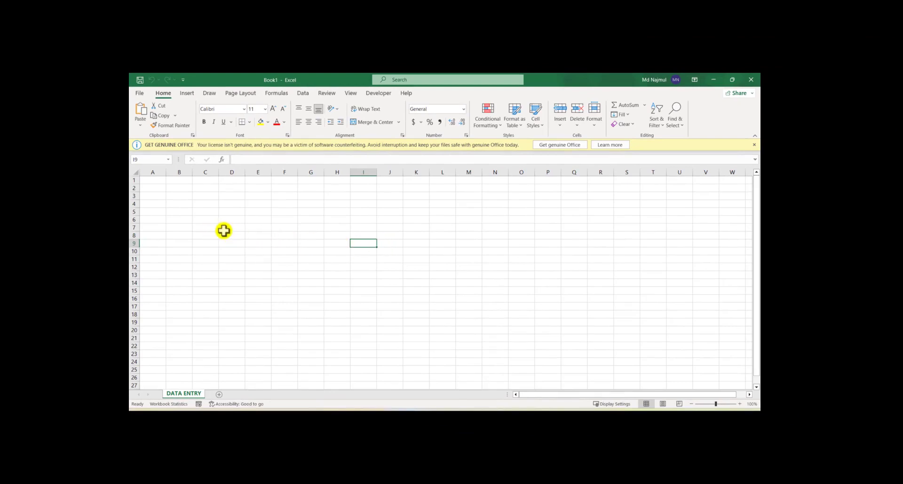
- Enter the labels 'sale' in B5 and 'cost' in B6
{"action": "left_click", "coordinate": [178, 213]}
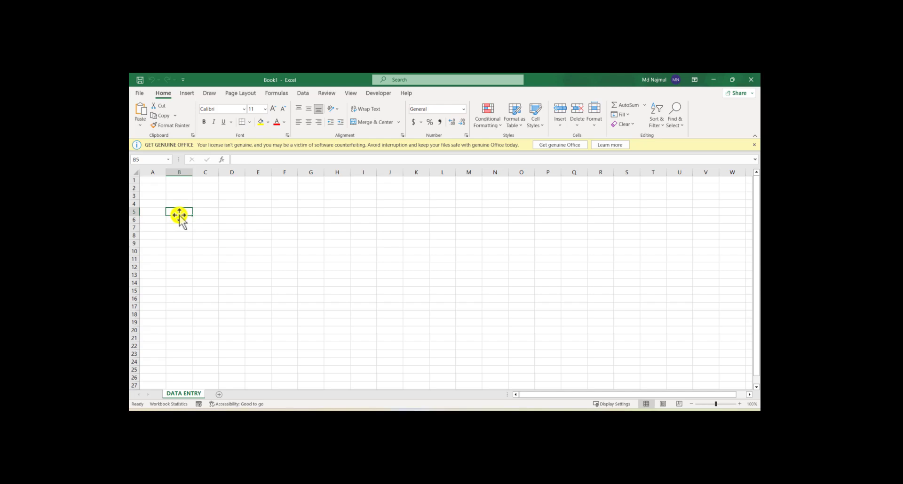
{"action": "type", "text": "sale"}
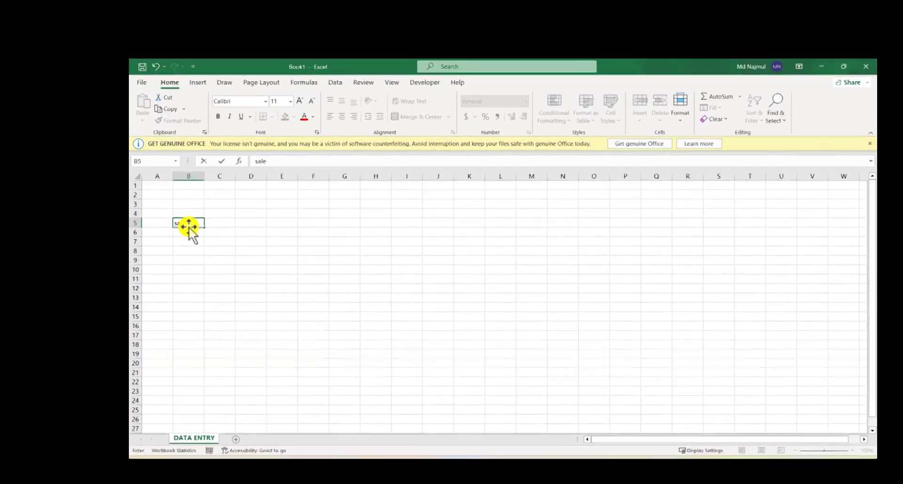
{"action": "key", "text": "Return"}
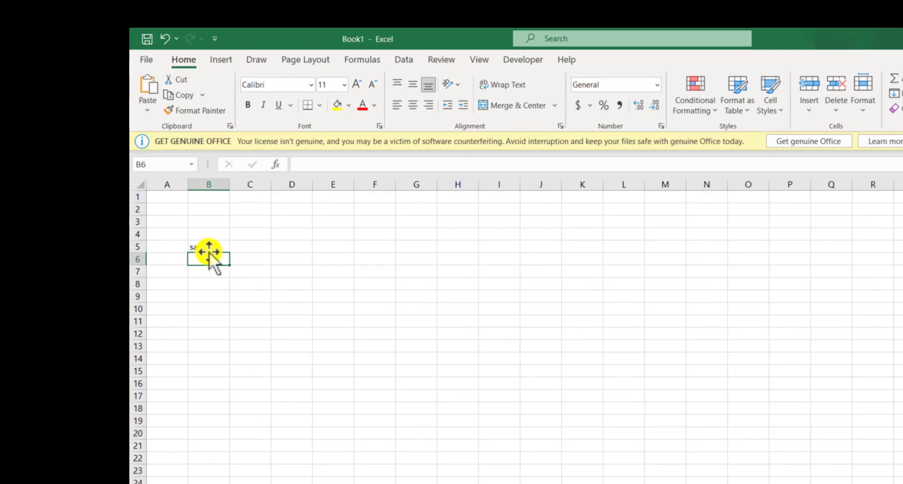
{"action": "type", "text": "co"}
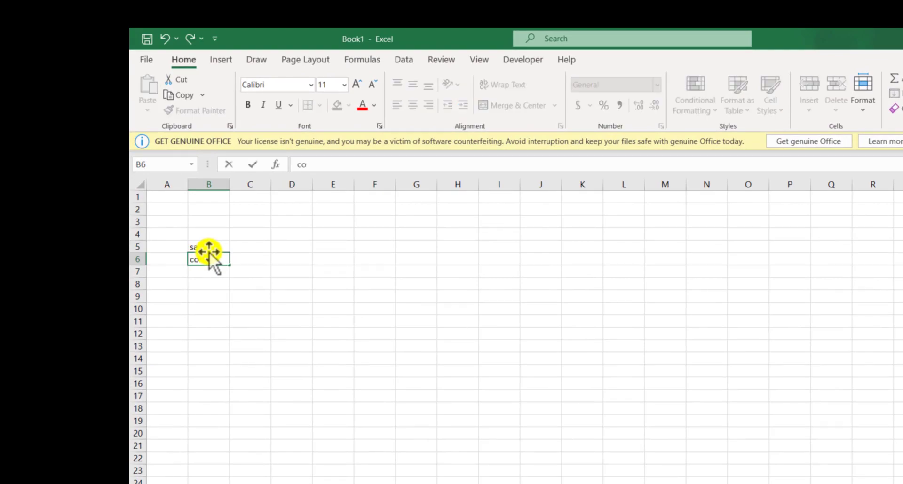
{"action": "type", "text": "st"}
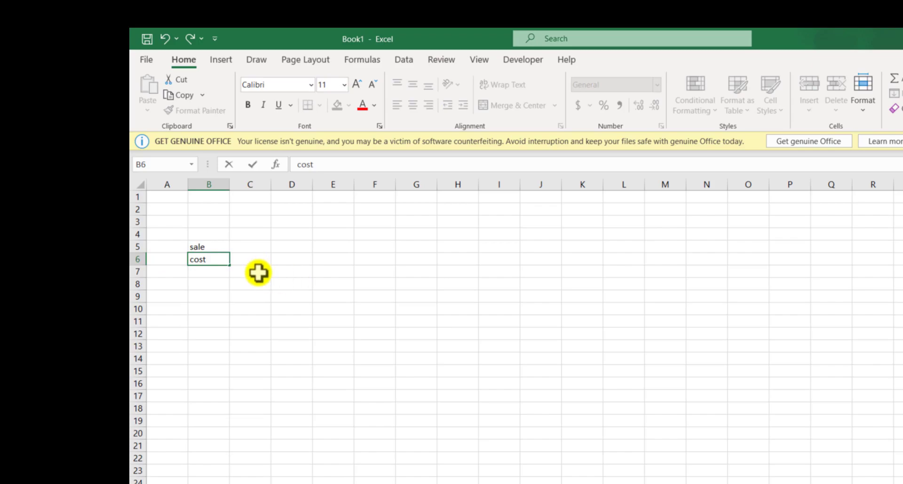
{"action": "left_click", "coordinate": [258, 272]}
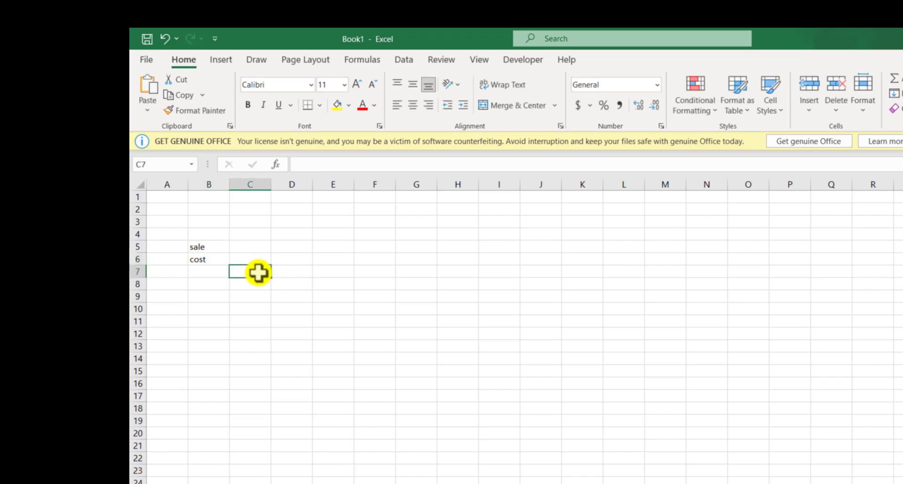
- Enter sale values 2000 and 1500 in C5:D5 and cost values 200 and 300 in C6:D6
{"action": "left_click", "coordinate": [250, 248]}
{"action": "type", "text": "2000"}
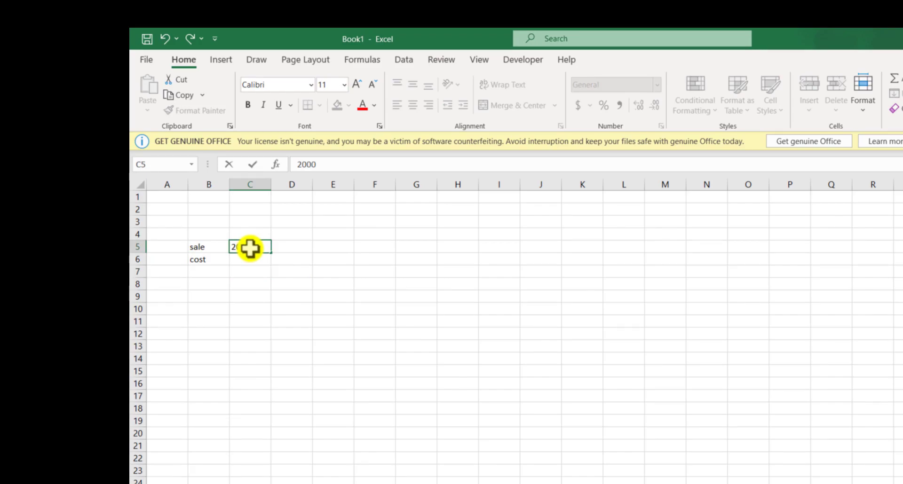
{"action": "key", "text": "Tab"}
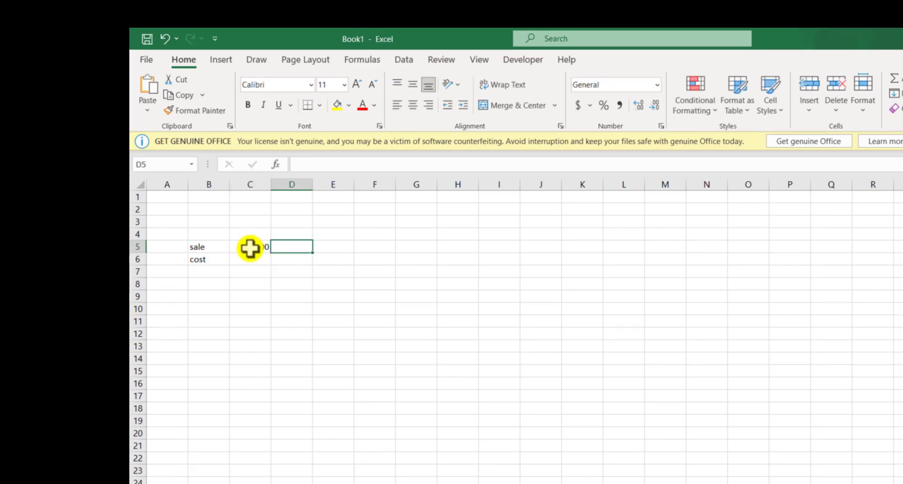
{"action": "type", "text": "1500"}
{"action": "key", "text": "Return"}
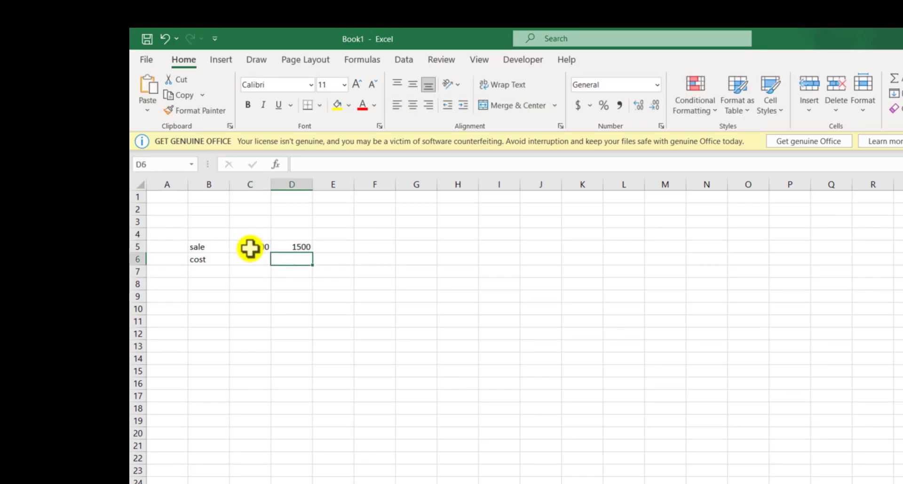
{"action": "type", "text": "300"}
{"action": "key", "text": "Left"}
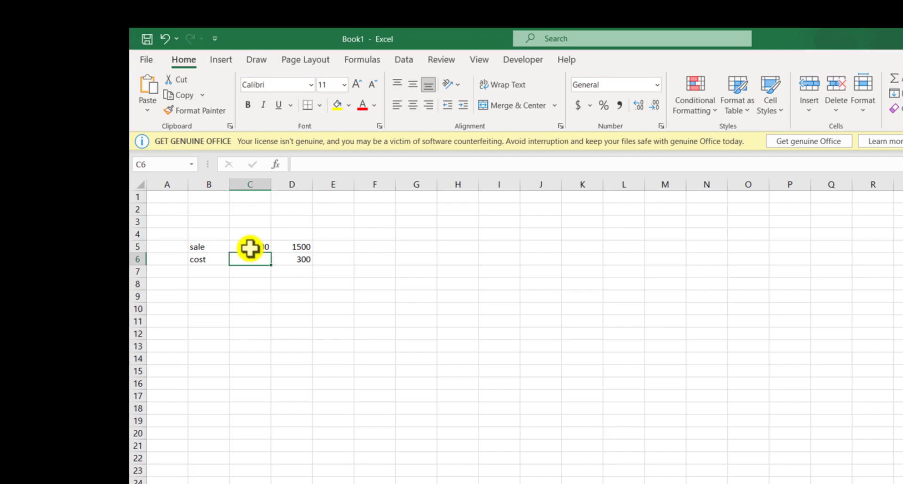
{"action": "type", "text": "200"}
{"action": "key", "text": "Tab"}
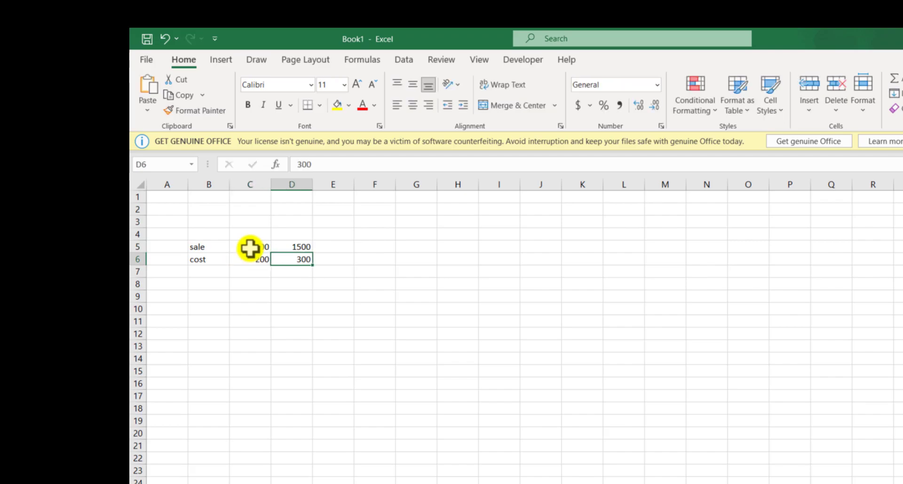
{"action": "left_click", "coordinate": [374, 297]}
{"action": "left_click", "coordinate": [430, 262]}
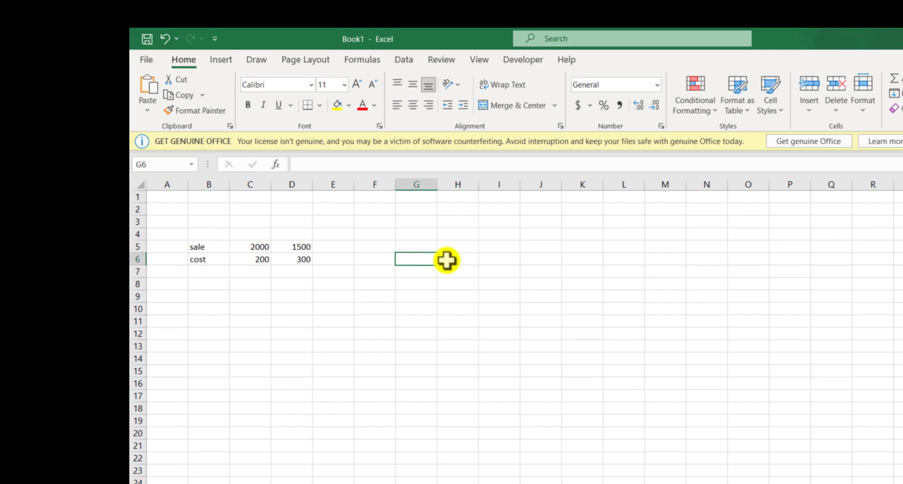
{"action": "left_click", "coordinate": [447, 260]}
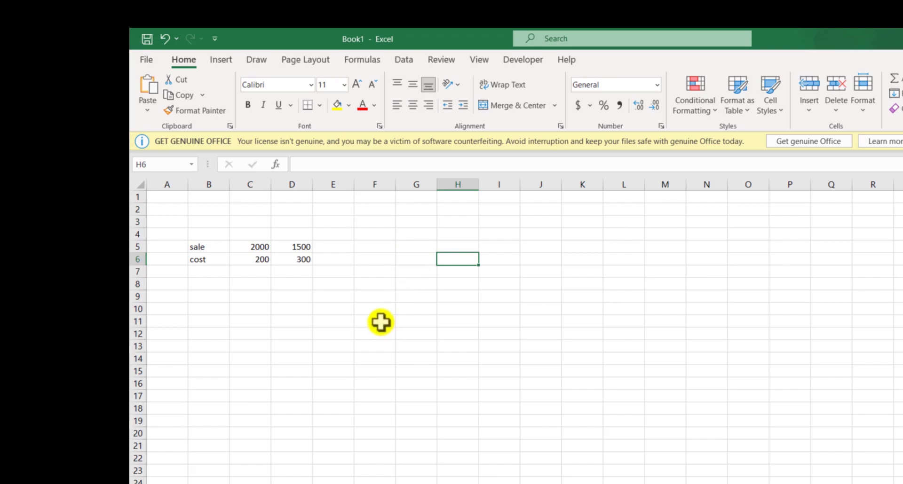
{"action": "key", "text": "Right"}
{"action": "key", "text": "Right"}
{"action": "key", "text": "Right"}
{"action": "key", "text": "Right"}
{"action": "key", "text": "Right"}
{"action": "key", "text": "Right"}
{"action": "key", "text": "Right"}
{"action": "key", "text": "Right"}
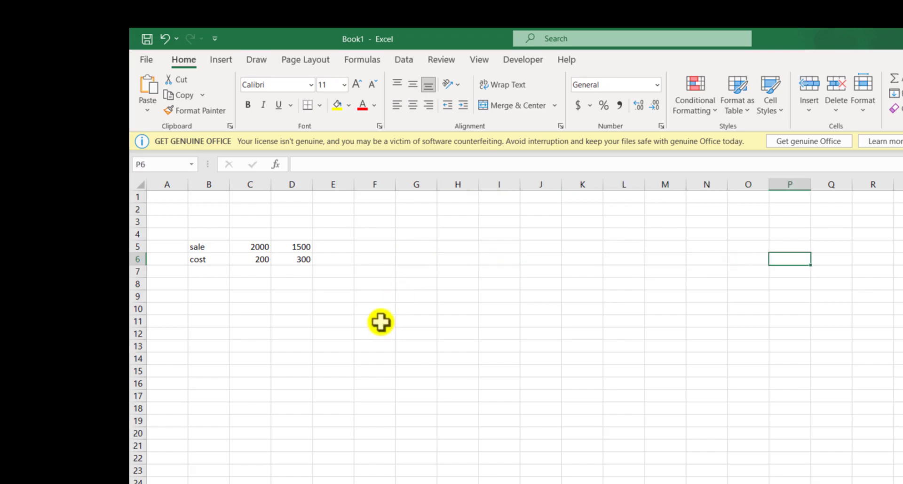
{"action": "key", "text": "Left"}
{"action": "key", "text": "Left"}
{"action": "key", "text": "Left"}
{"action": "key", "text": "Left"}
{"action": "key", "text": "Left"}
{"action": "key", "text": "Left"}
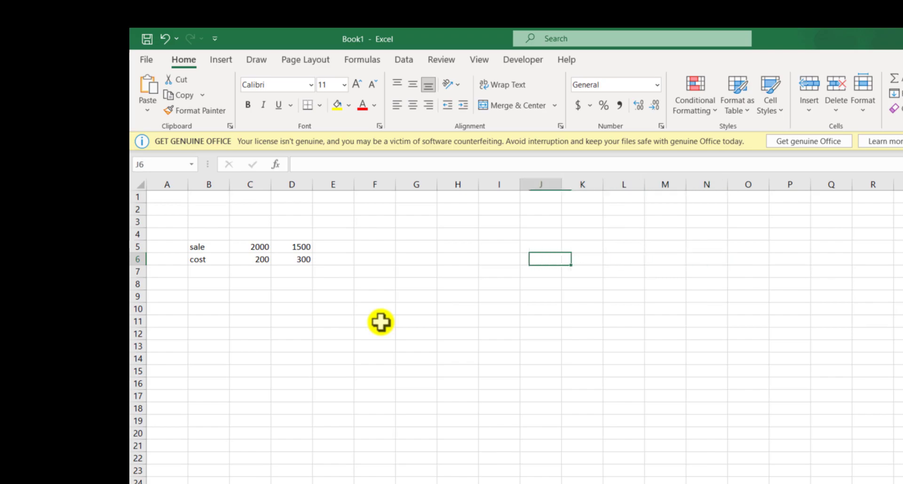
{"action": "key", "text": "Left"}
{"action": "key", "text": "Left"}
{"action": "key", "text": "Left"}
{"action": "key", "text": "Left"}
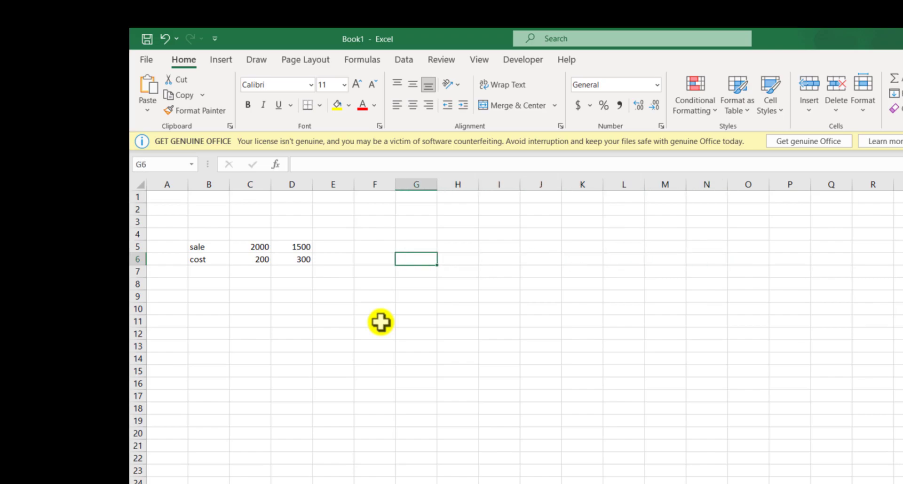
{"action": "key", "text": "Down"}
{"action": "key", "text": "Down"}
{"action": "key", "text": "Down"}
{"action": "key", "text": "Down"}
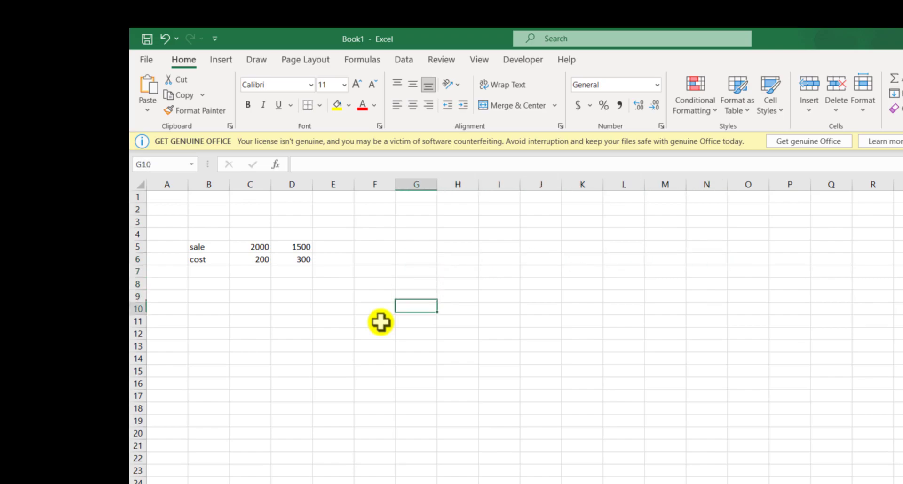
{"action": "key", "text": "Down"}
{"action": "key", "text": "Down"}
{"action": "key", "text": "Down"}
{"action": "key", "text": "Down"}
{"action": "key", "text": "Up"}
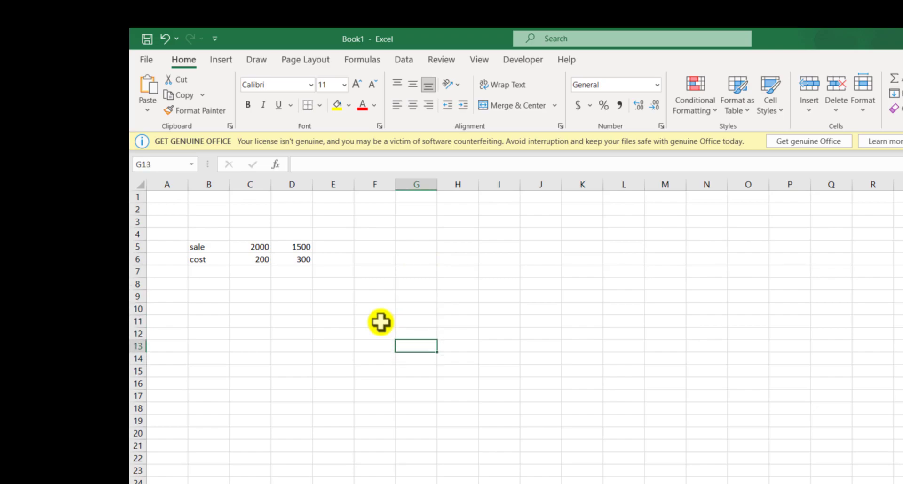
{"action": "key", "text": "Up"}
{"action": "key", "text": "Up"}
{"action": "key", "text": "Up"}
{"action": "key", "text": "Up"}
{"action": "key", "text": "Up"}
{"action": "key", "text": "Up"}
{"action": "key", "text": "Up"}
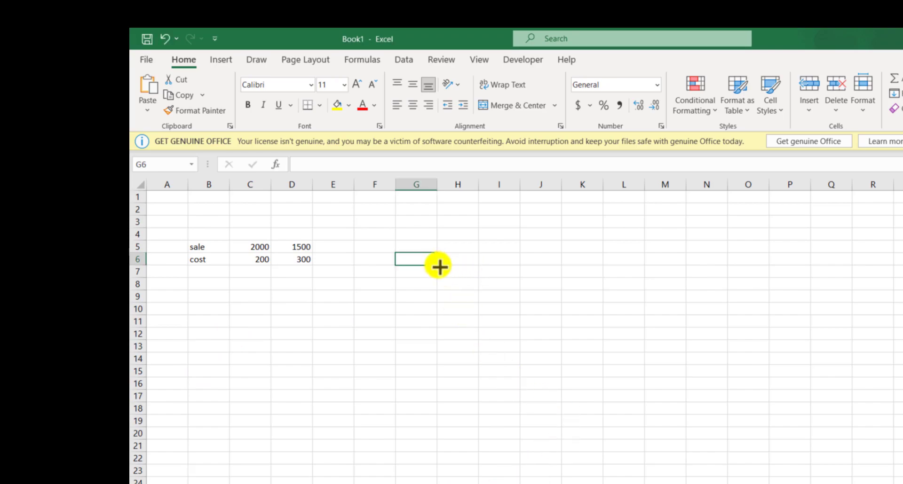
{"action": "left_click", "coordinate": [173, 198]}
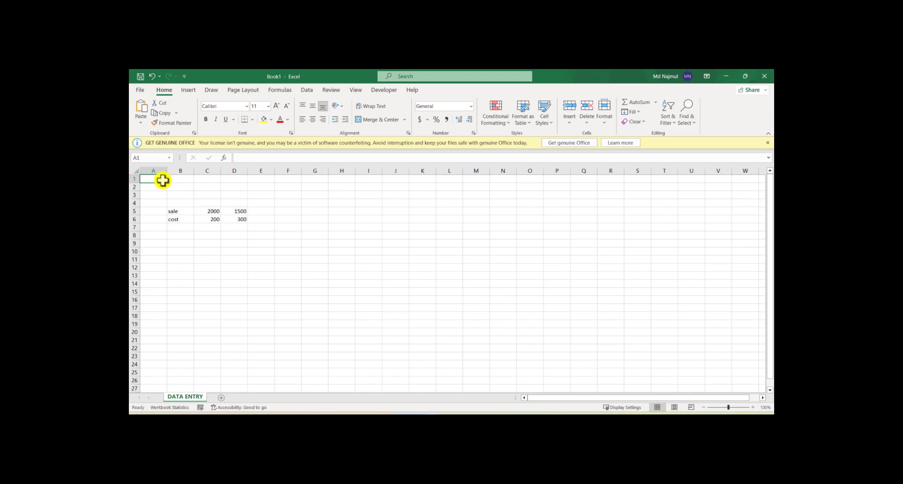
{"action": "key", "text": "ctrl+Right"}
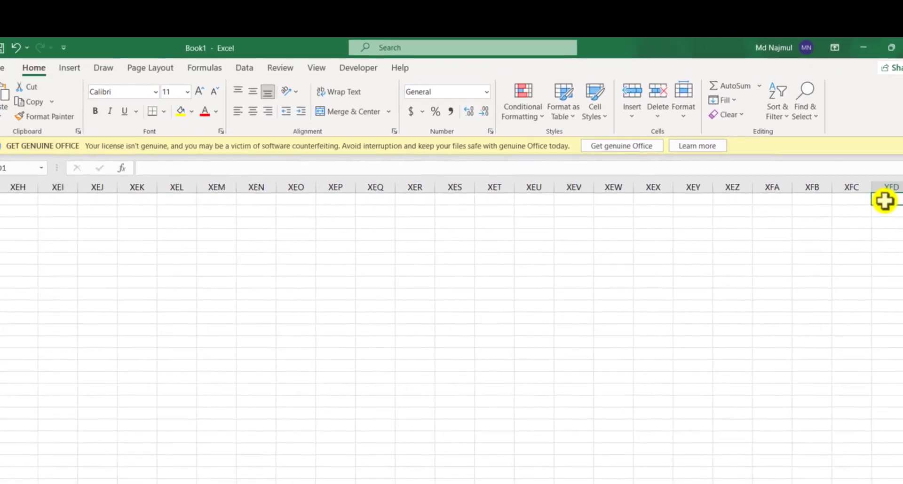
{"action": "key", "text": "ctrl+Left"}
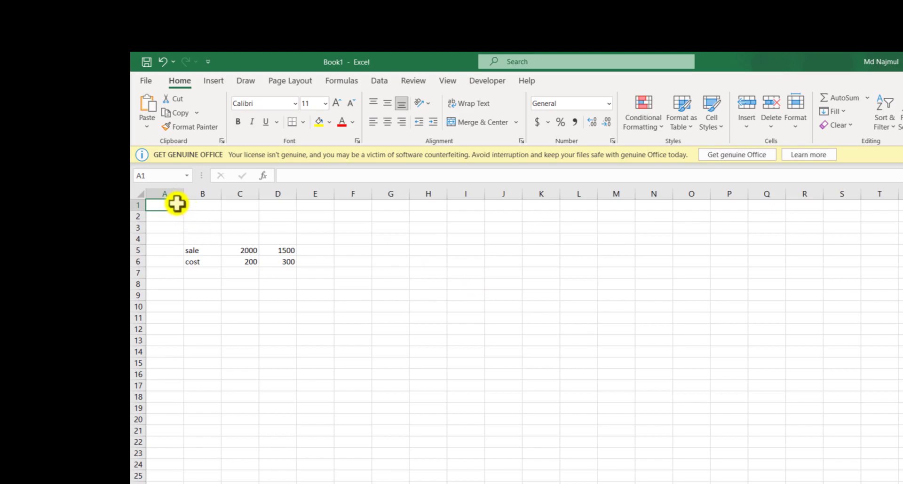
{"action": "left_click", "coordinate": [154, 238]}
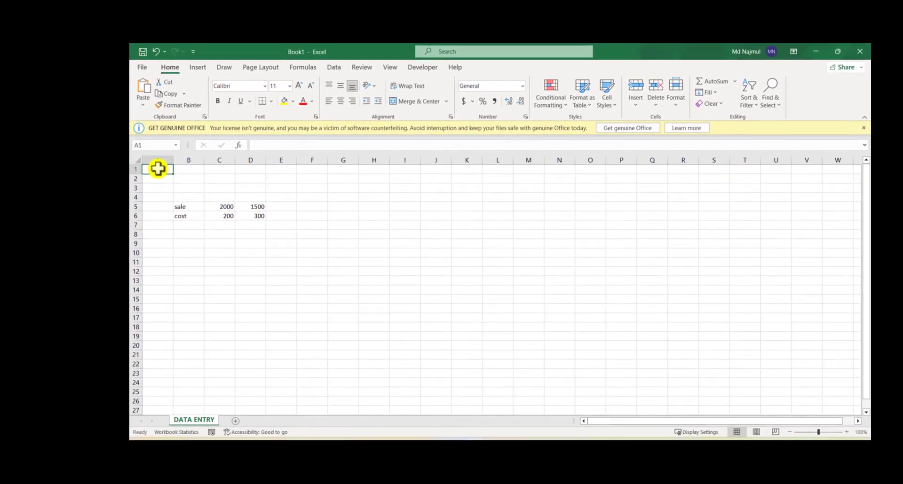
{"action": "key", "text": "ctrl+Down"}
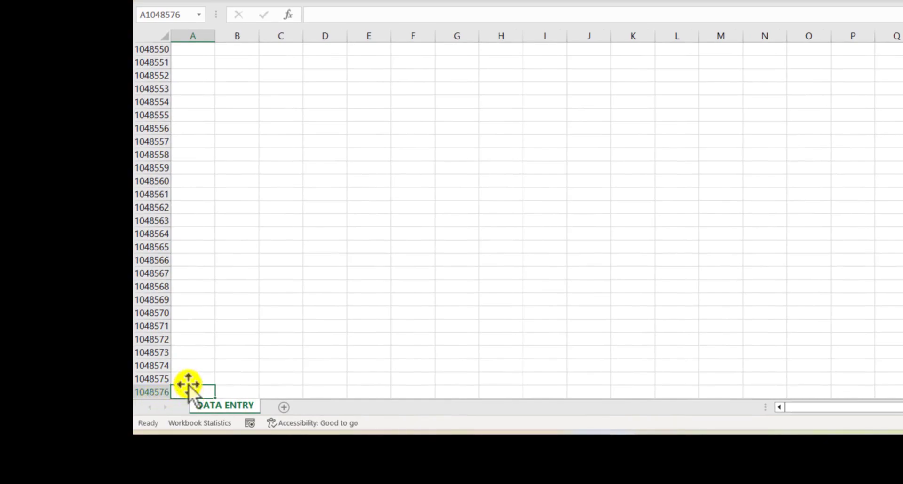
{"action": "key", "text": "ctrl+Home"}
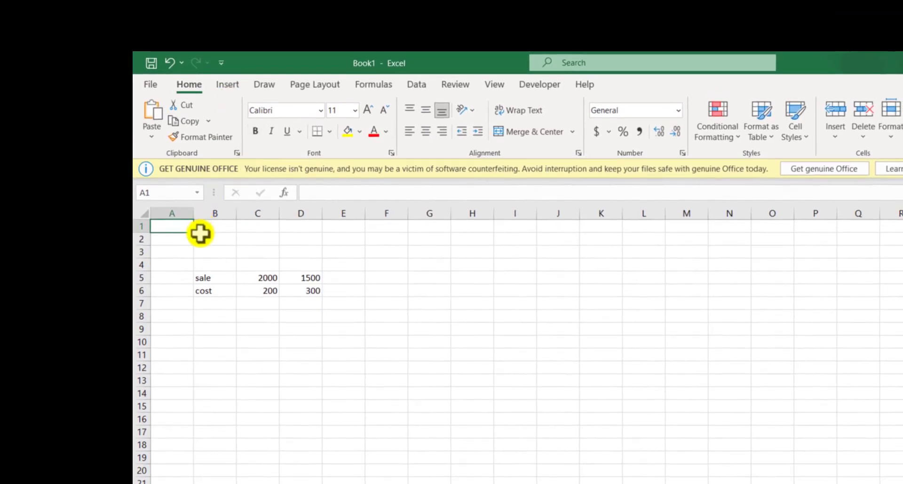
{"action": "left_click", "coordinate": [200, 235]}
{"action": "left_click", "coordinate": [397, 302]}
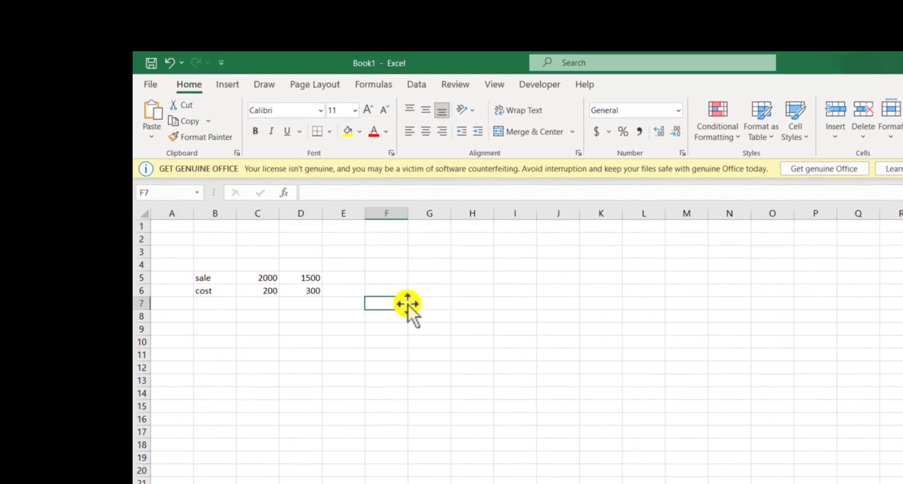
{"action": "key", "text": "Down"}
{"action": "key", "text": "Right"}
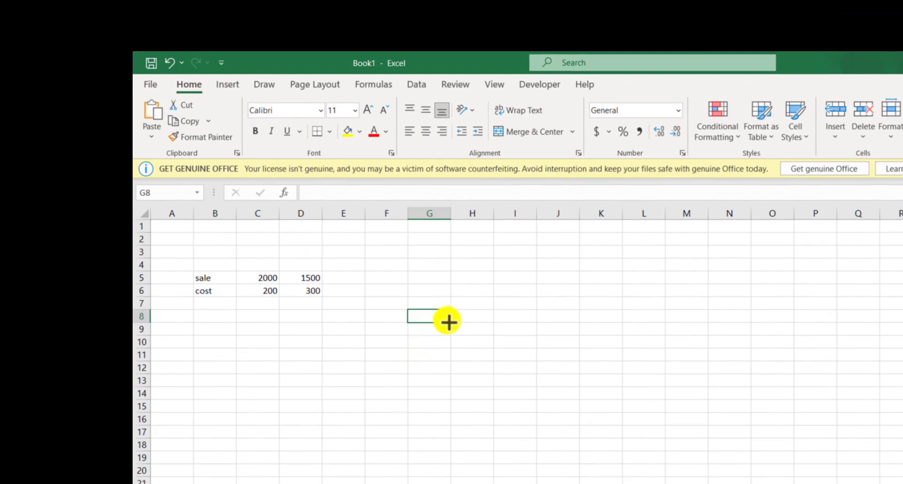
{"action": "key", "text": "Right"}
{"action": "key", "text": "Right"}
{"action": "key", "text": "Right"}
{"action": "key", "text": "Right"}
{"action": "key", "text": "Right"}
{"action": "key", "text": "Right"}
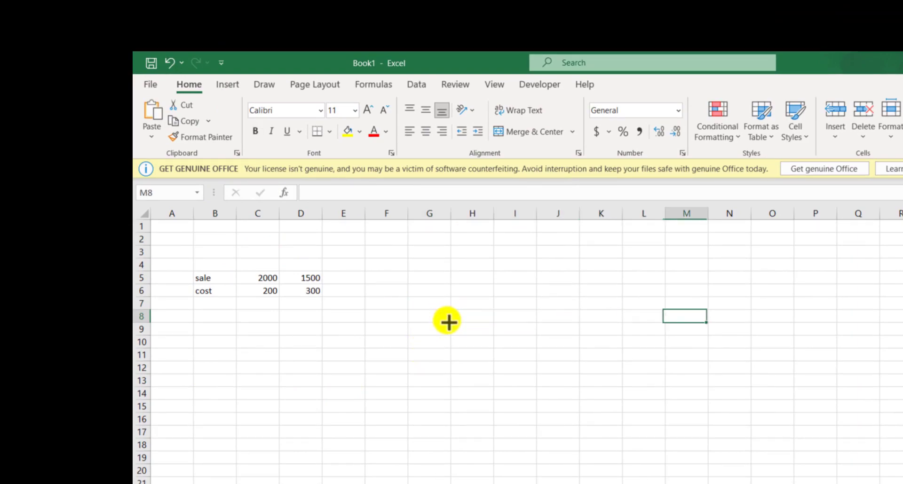
{"action": "key", "text": "Right"}
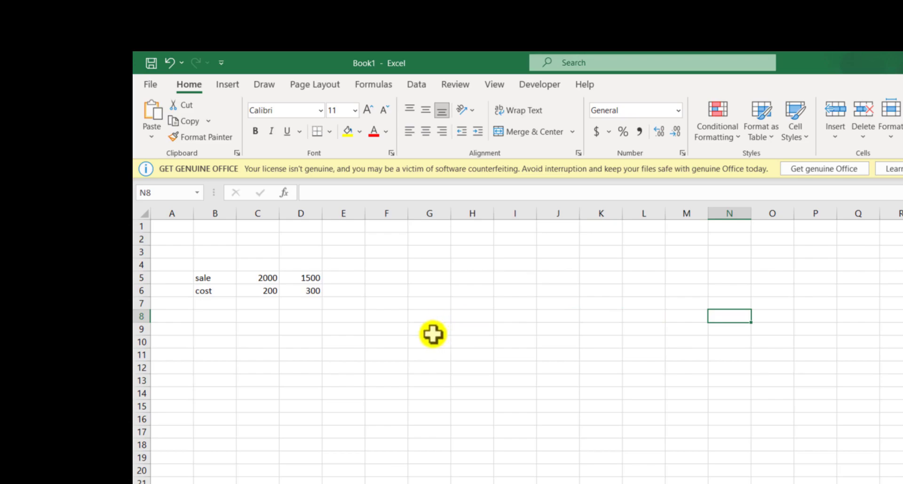
{"action": "left_click", "coordinate": [135, 477]}
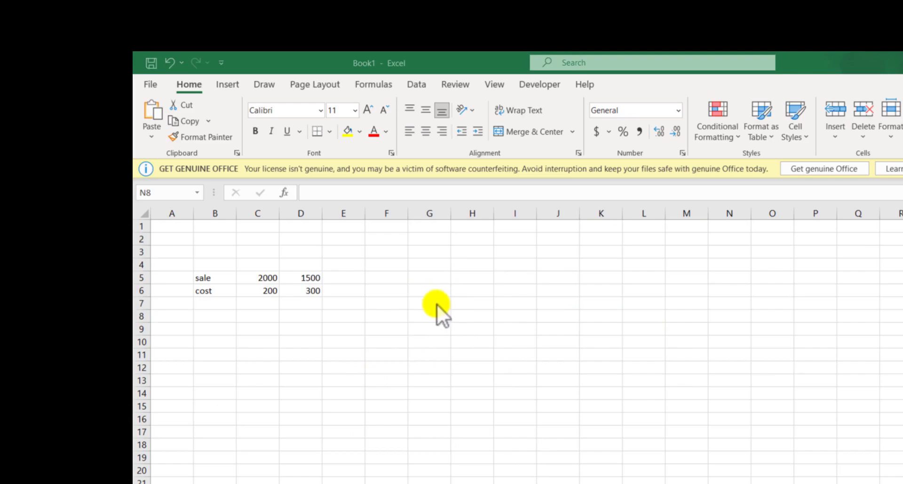
- Enter January in G6 and AutoFill the months rightward through May in K6
{"action": "left_click", "coordinate": [428, 292]}
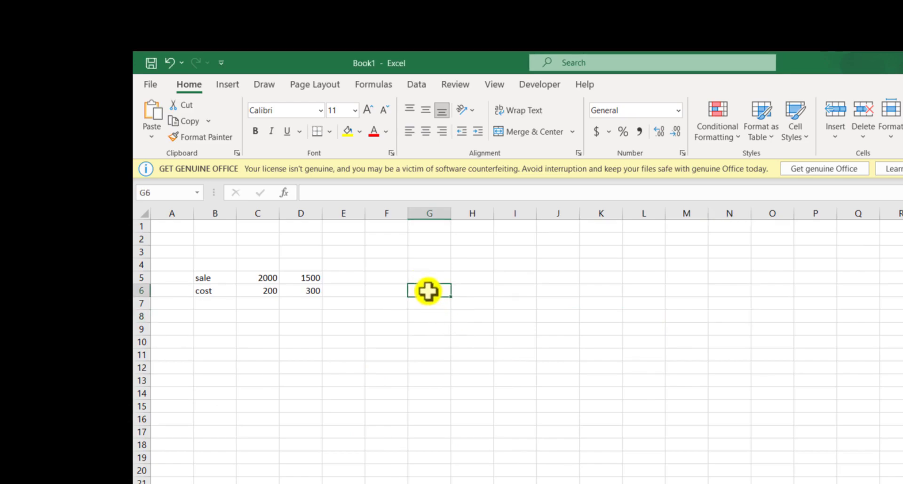
{"action": "type", "text": "January"}
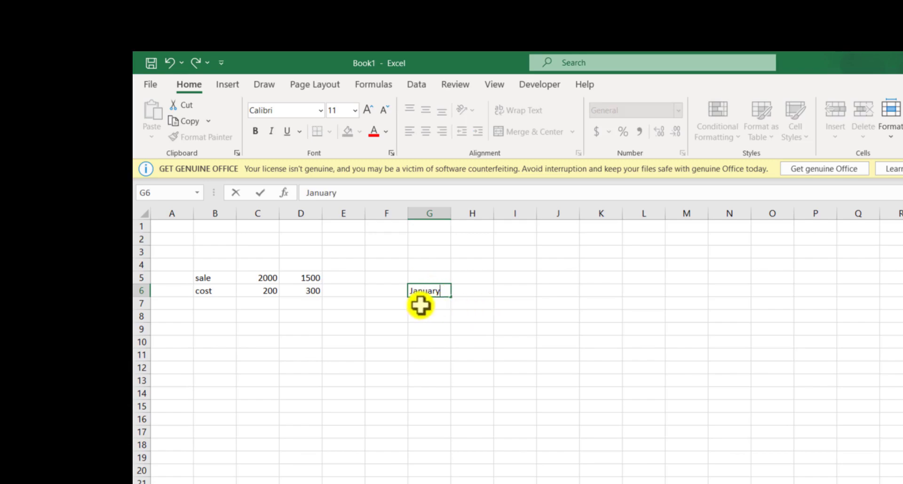
{"action": "key", "text": "Return"}
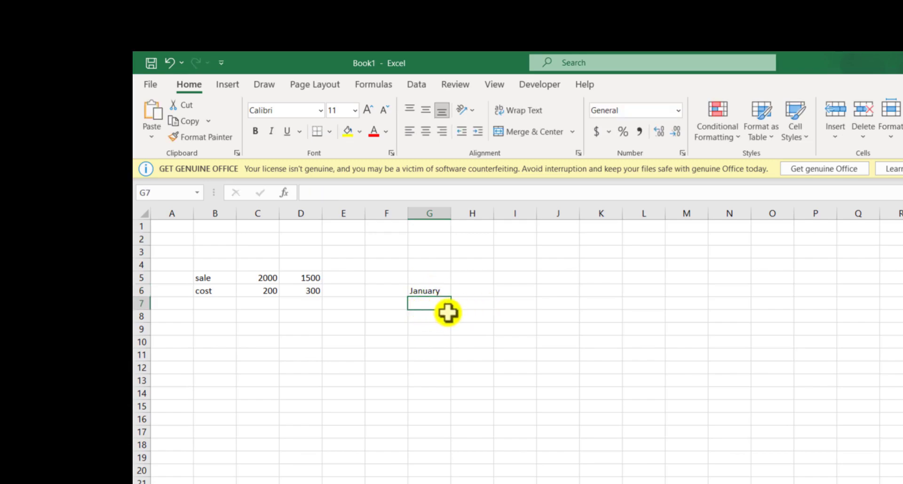
{"action": "left_click", "coordinate": [420, 293]}
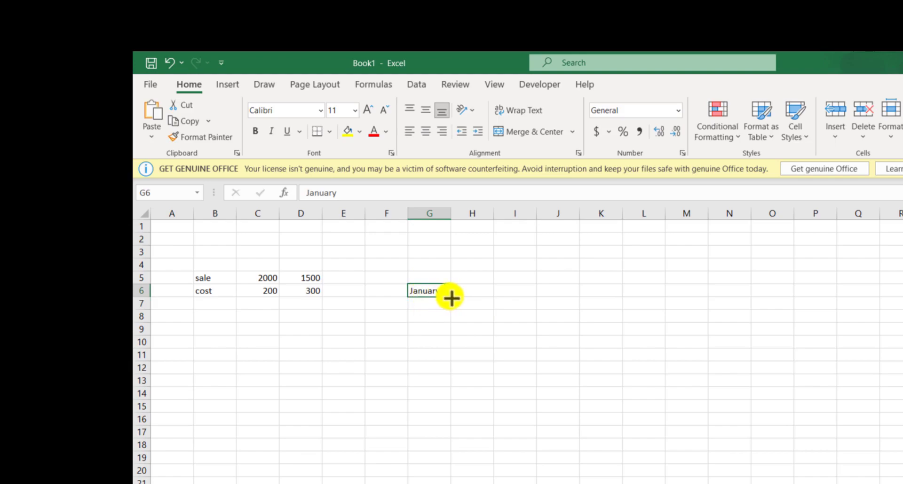
{"action": "left_click_drag", "start_coordinate": [450, 297], "coordinate": [570, 300]}
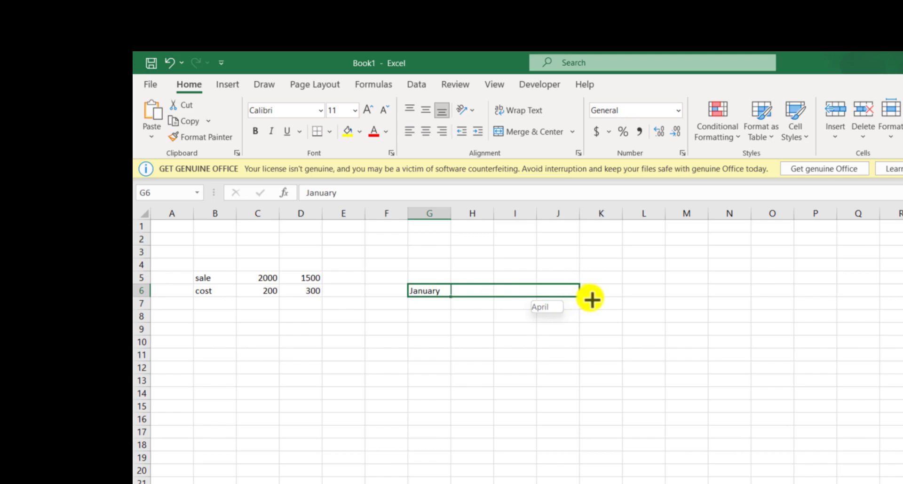
{"action": "left_click_drag", "start_coordinate": [594, 299], "coordinate": [615, 300]}
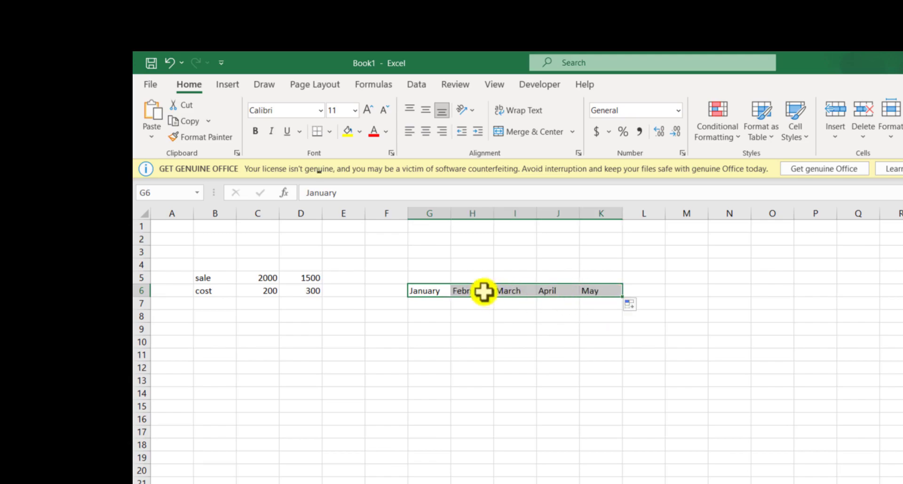
{"action": "left_click", "coordinate": [564, 312]}
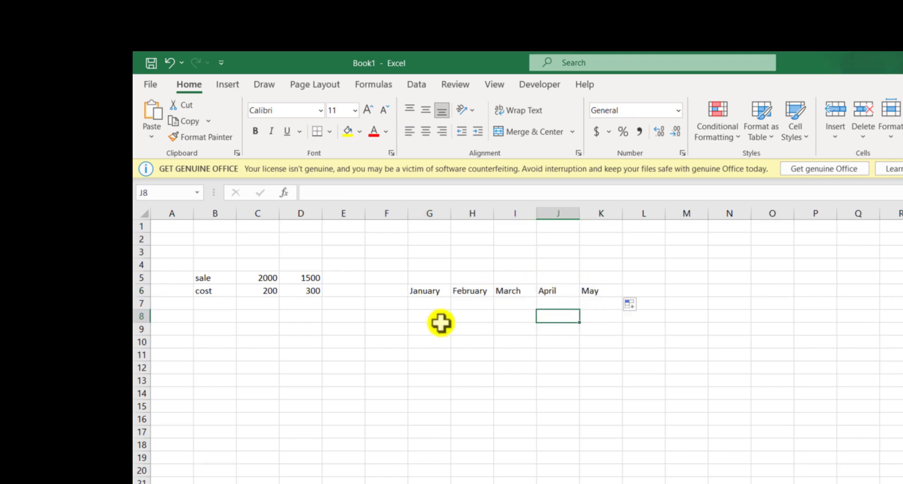
- Extend the month series leftward with November and December in E6:F6
{"action": "left_click", "coordinate": [422, 291]}
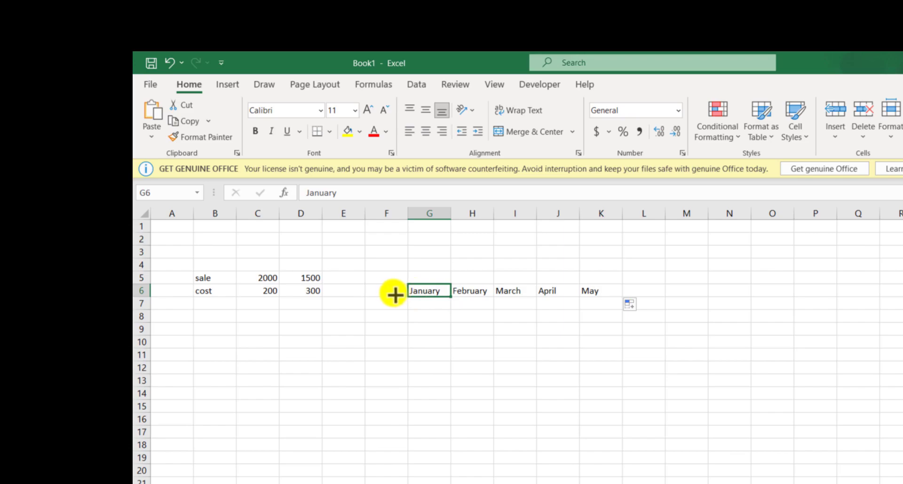
{"action": "left_click_drag", "start_coordinate": [394, 294], "coordinate": [359, 297]}
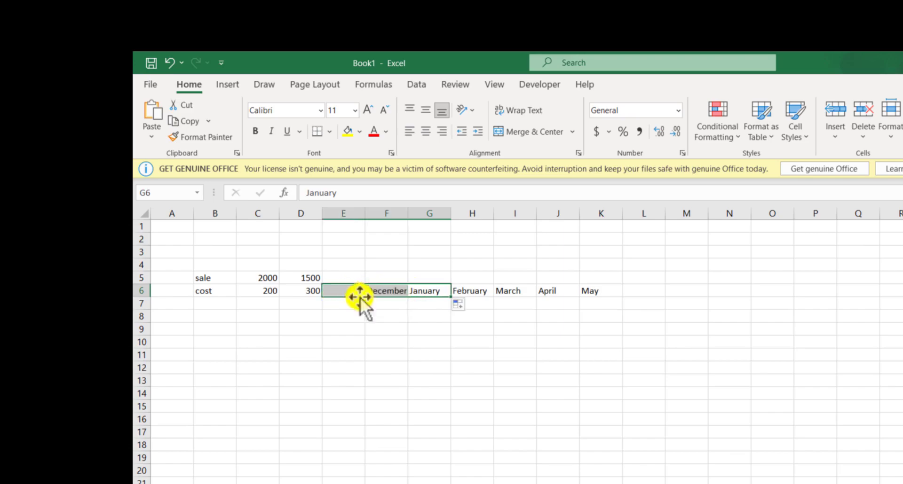
{"action": "left_click", "coordinate": [389, 292]}
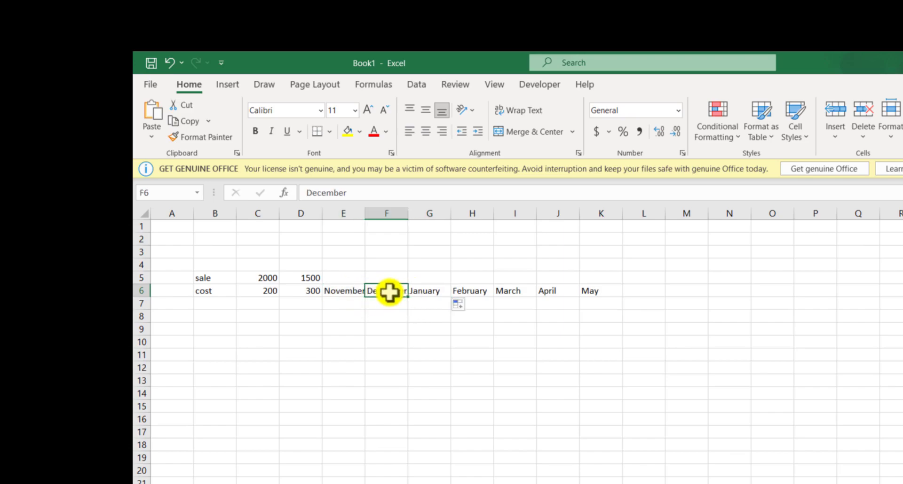
{"action": "left_click", "coordinate": [348, 292]}
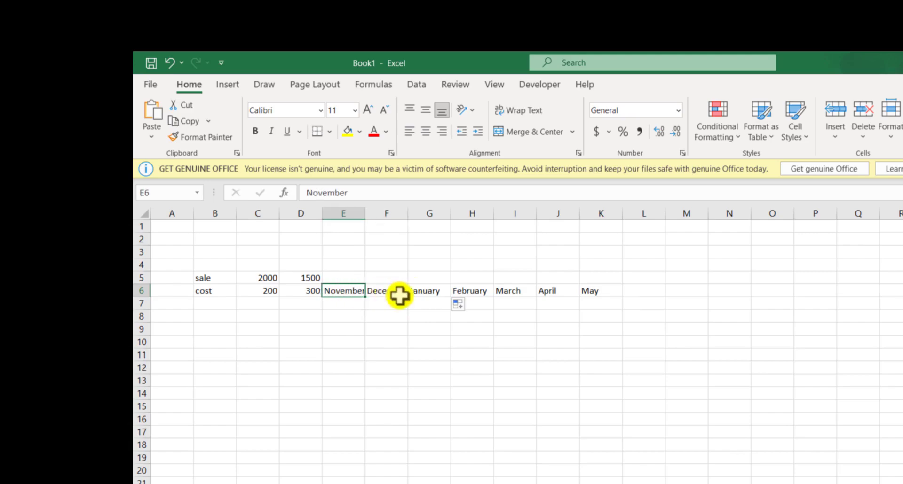
- AutoFill months down column G through October and upward from September in G2
{"action": "left_click", "coordinate": [414, 294]}
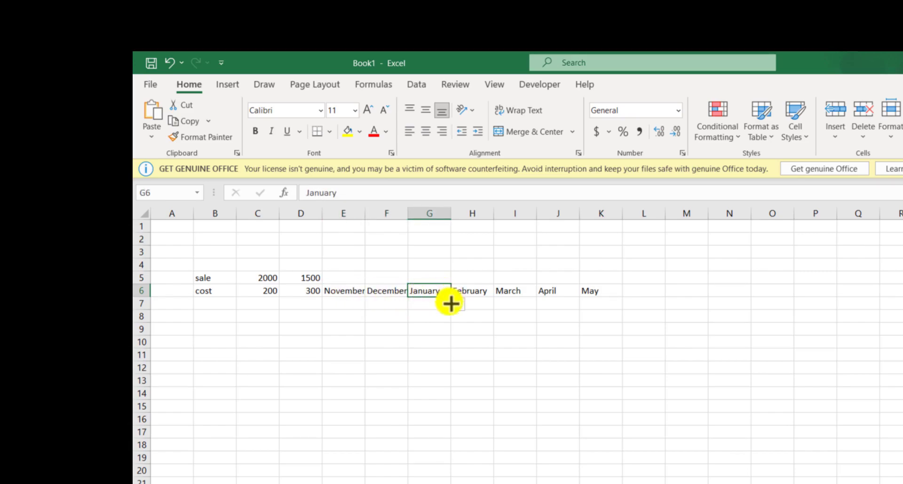
{"action": "left_click_drag", "start_coordinate": [450, 303], "coordinate": [451, 410]}
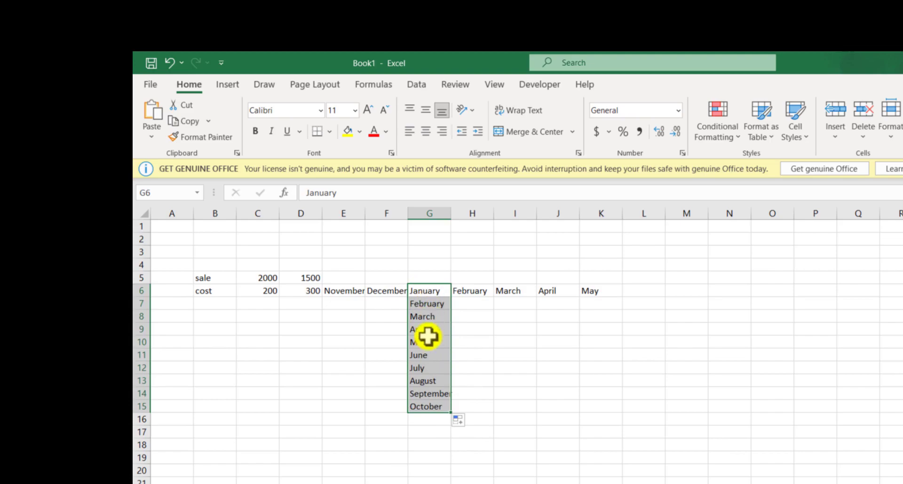
{"action": "left_click", "coordinate": [428, 358]}
{"action": "left_click", "coordinate": [430, 294]}
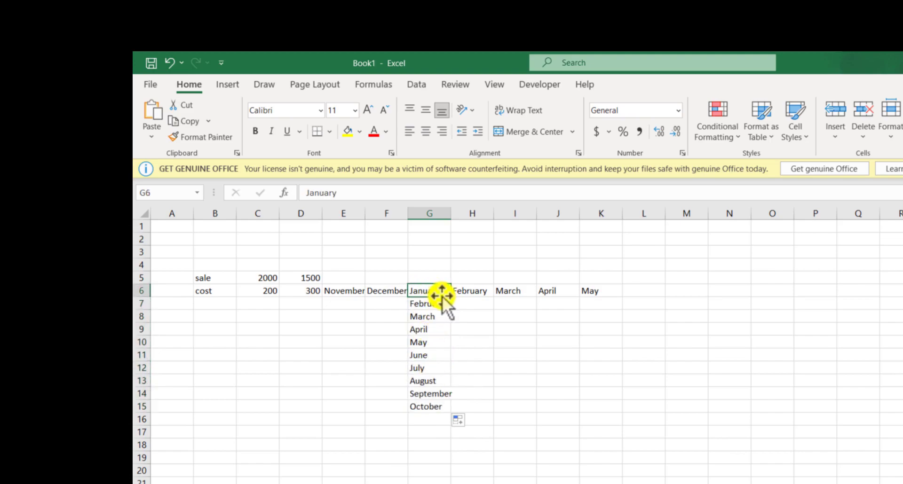
{"action": "left_click_drag", "start_coordinate": [452, 299], "coordinate": [445, 239]}
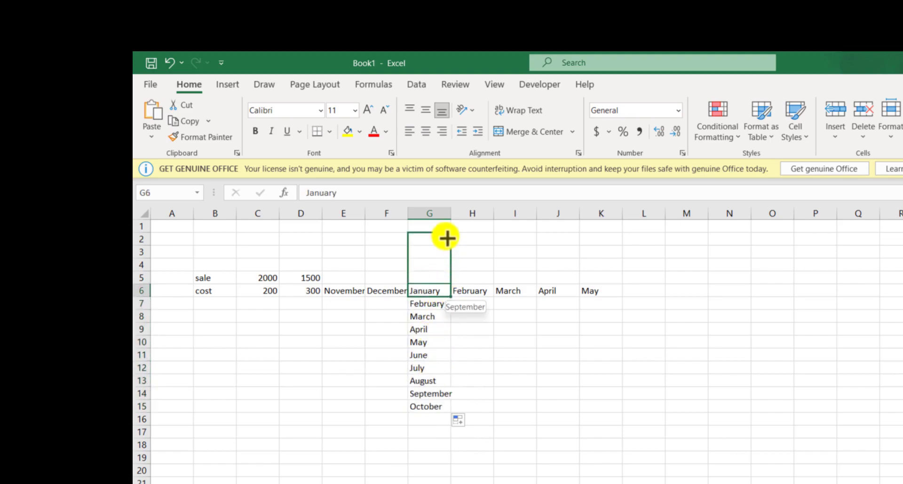
{"action": "left_click", "coordinate": [499, 353]}
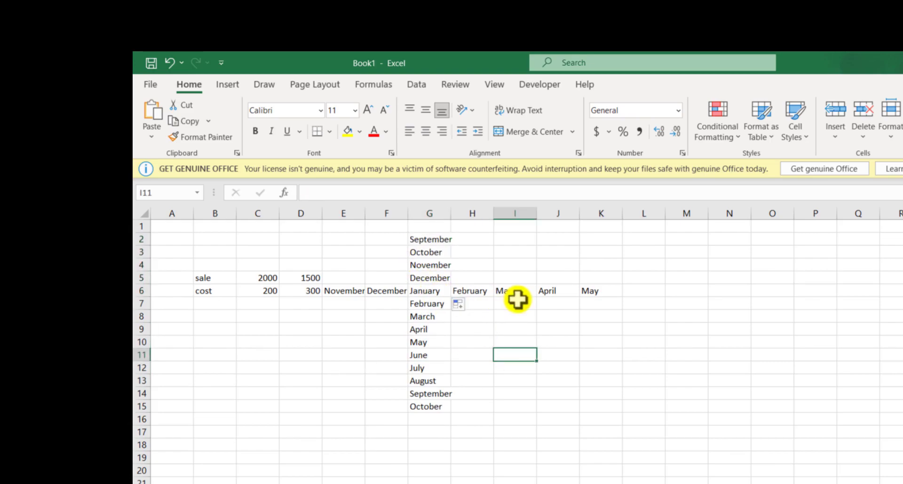
{"action": "left_click", "coordinate": [503, 291]}
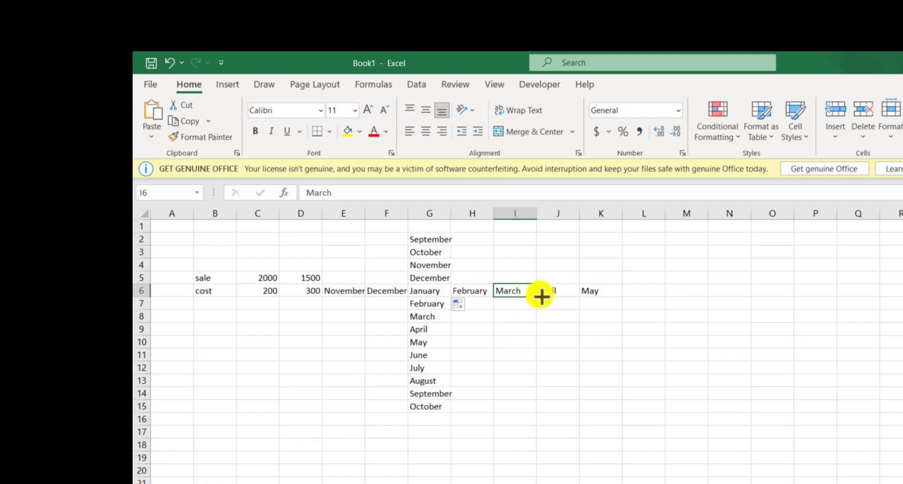
{"action": "left_click", "coordinate": [561, 329]}
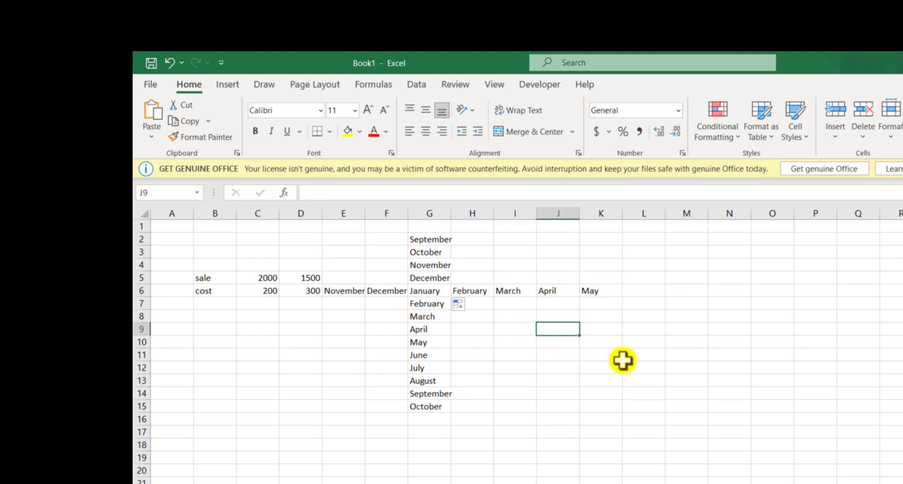
{"action": "left_click", "coordinate": [647, 366]}
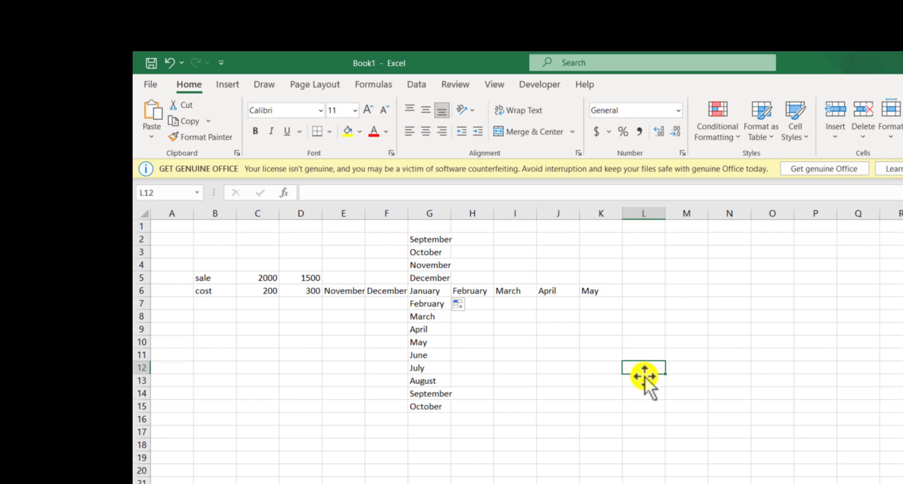
- Enter SAT in L12 and AutoFill weekdays along row 12 from WED to TUE
{"action": "type", "text": "SAT"}
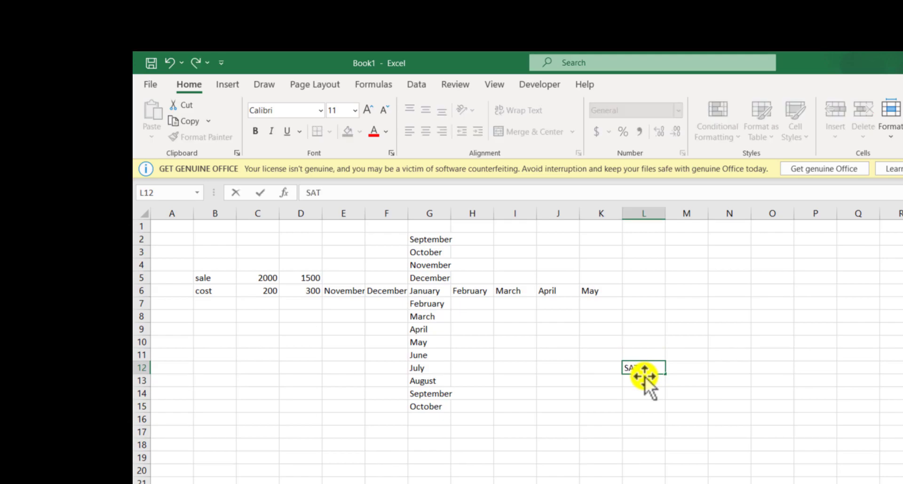
{"action": "key", "text": "ctrl+Return"}
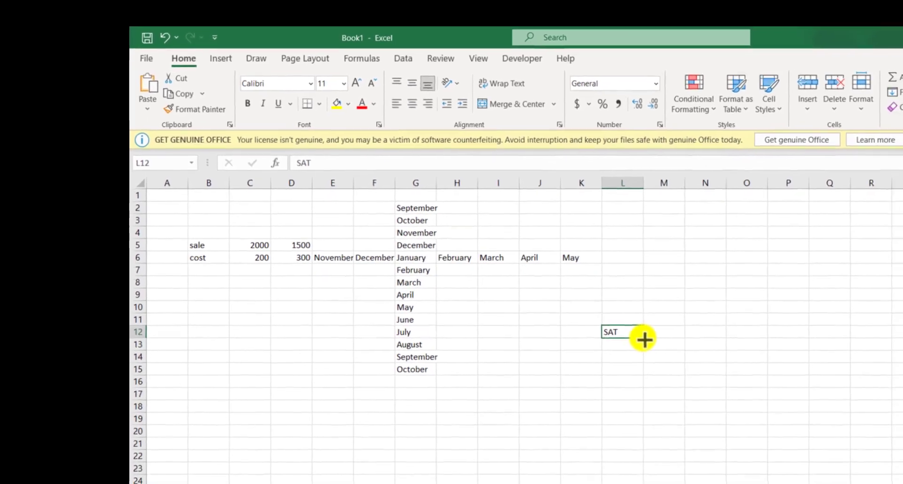
{"action": "left_click_drag", "start_coordinate": [643, 338], "coordinate": [764, 344]}
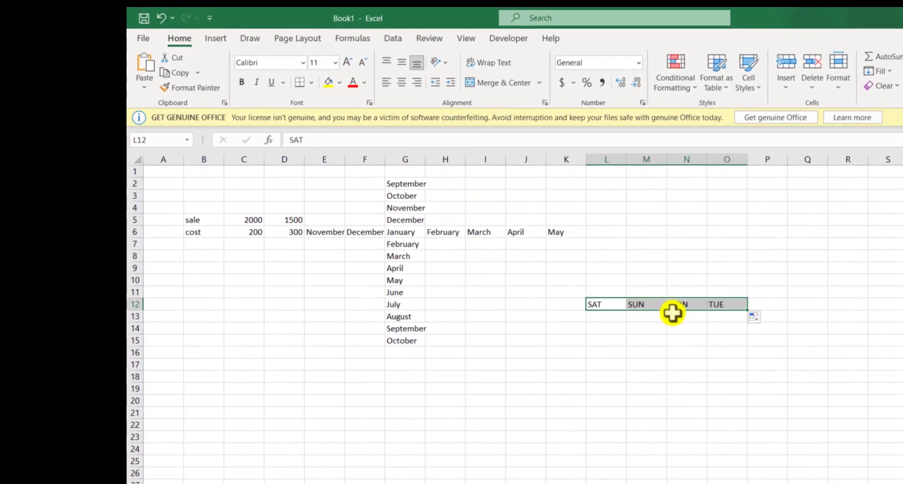
{"action": "left_click", "coordinate": [691, 328]}
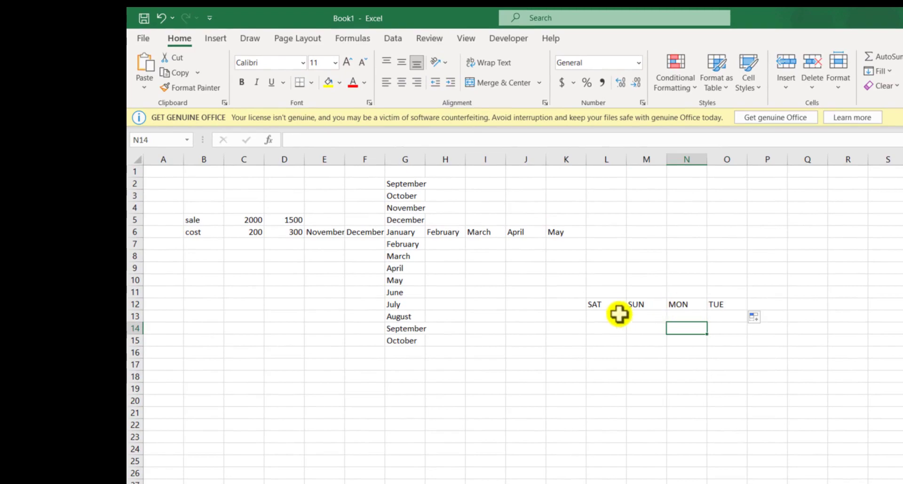
{"action": "left_click", "coordinate": [608, 305]}
{"action": "left_click_drag", "start_coordinate": [627, 312], "coordinate": [477, 308]}
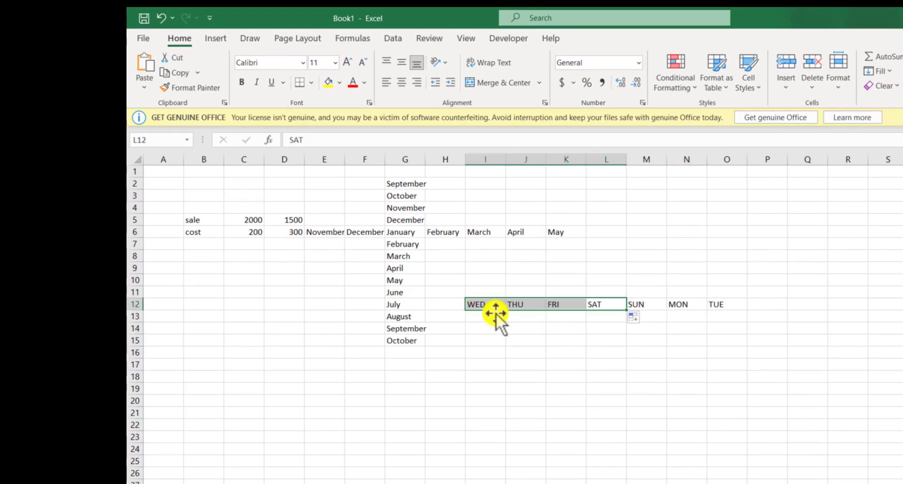
{"action": "left_click", "coordinate": [522, 306]}
- AutoFill weekdays down column L to FRI in L18 and up to TUE in L8
{"action": "left_click", "coordinate": [609, 305]}
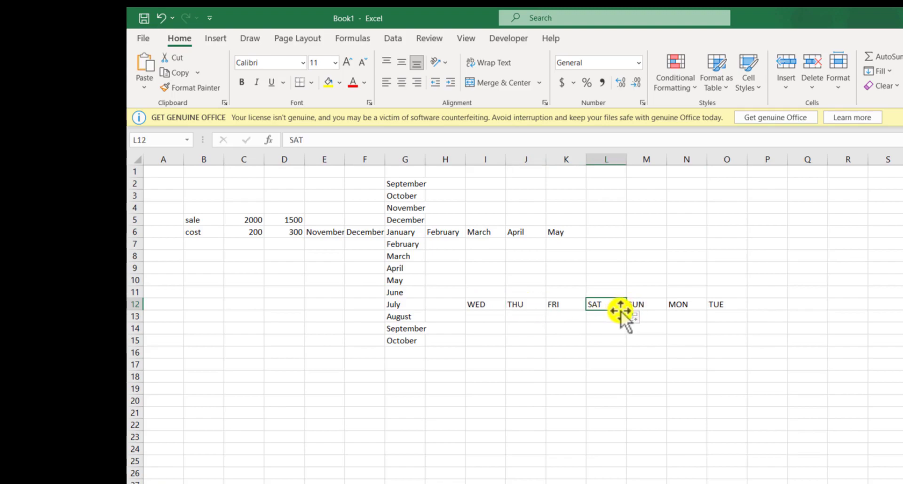
{"action": "left_click_drag", "start_coordinate": [628, 312], "coordinate": [618, 367]}
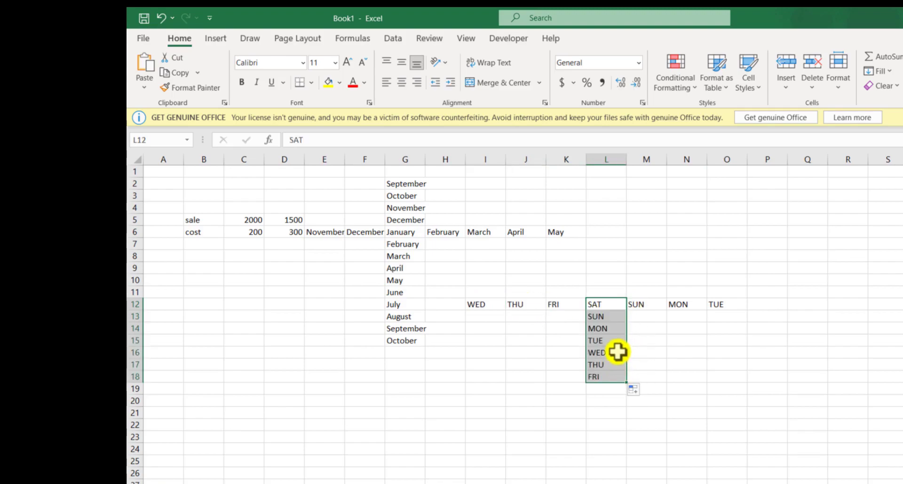
{"action": "left_click", "coordinate": [619, 350]}
{"action": "left_click", "coordinate": [613, 305]}
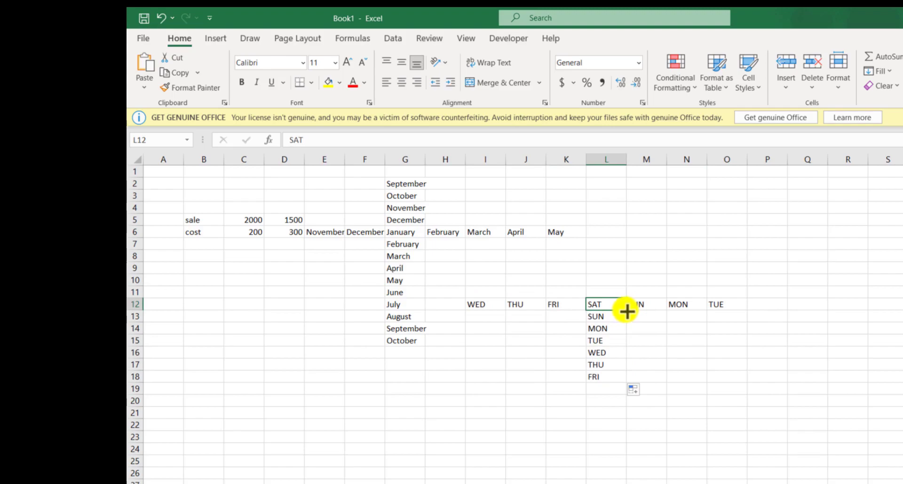
{"action": "left_click_drag", "start_coordinate": [627, 311], "coordinate": [625, 254]}
{"action": "left_click", "coordinate": [647, 268]}
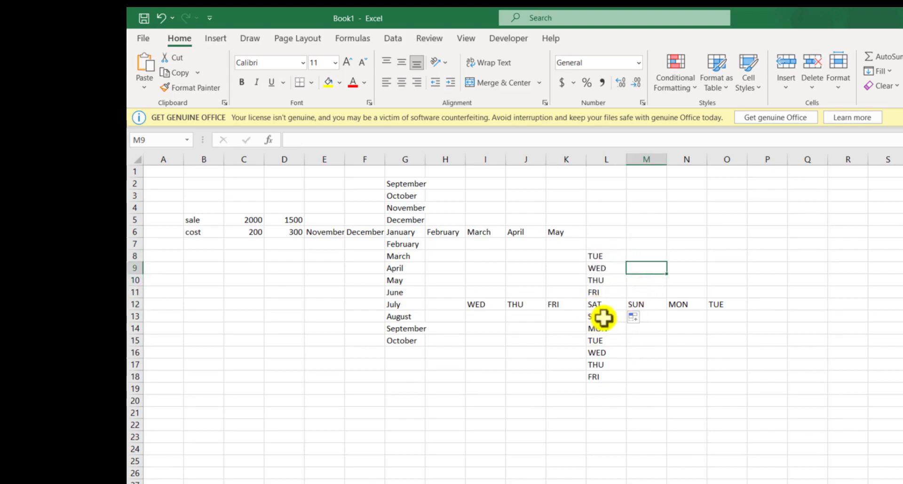
{"action": "left_click", "coordinate": [741, 219]}
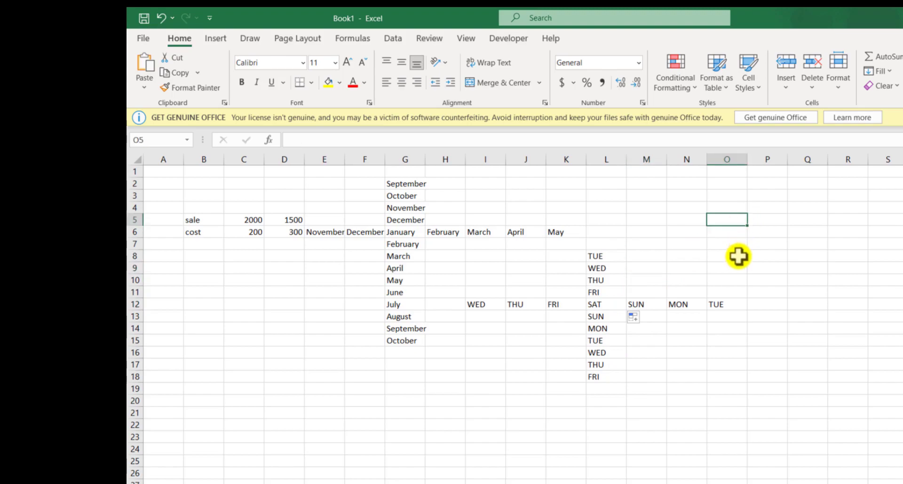
{"action": "left_click", "coordinate": [766, 222]}
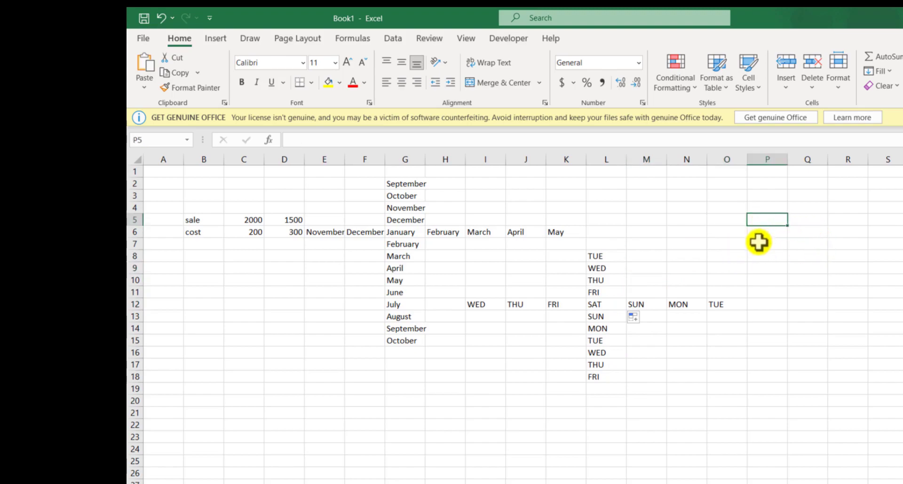
{"action": "left_click", "coordinate": [230, 293]}
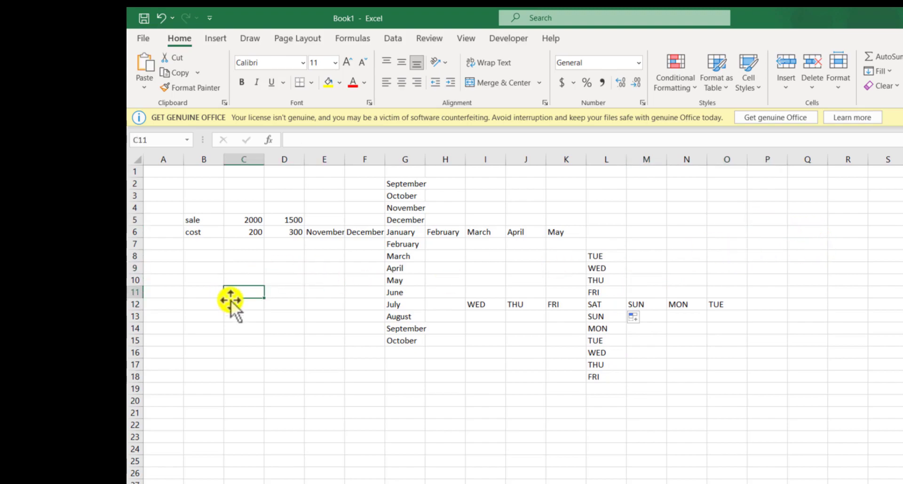
- Enter 1 in C11 and AutoFill the number series down to 10 in C20
{"action": "type", "text": "1"}
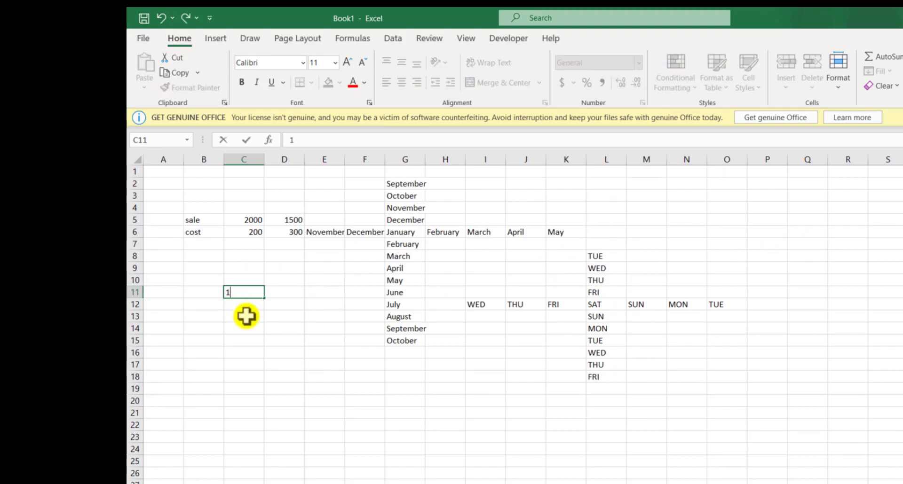
{"action": "left_click", "coordinate": [246, 316]}
{"action": "left_click", "coordinate": [240, 292]}
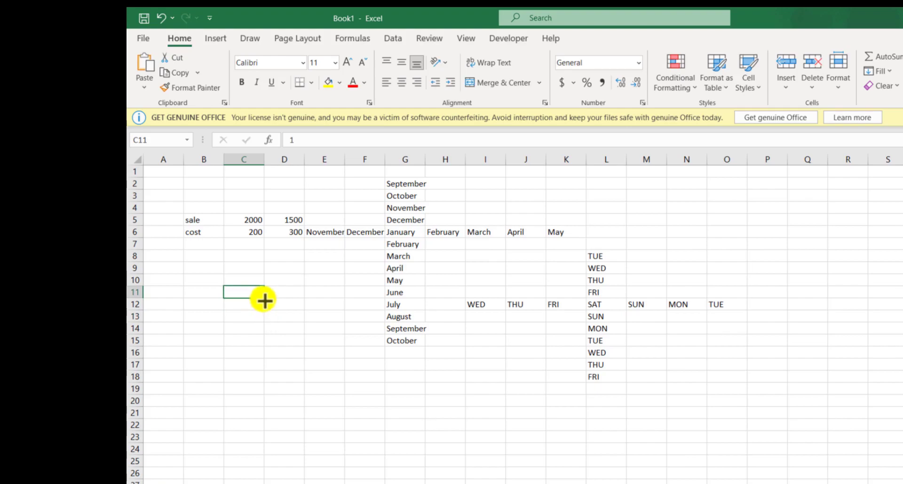
{"action": "left_click", "coordinate": [262, 304]}
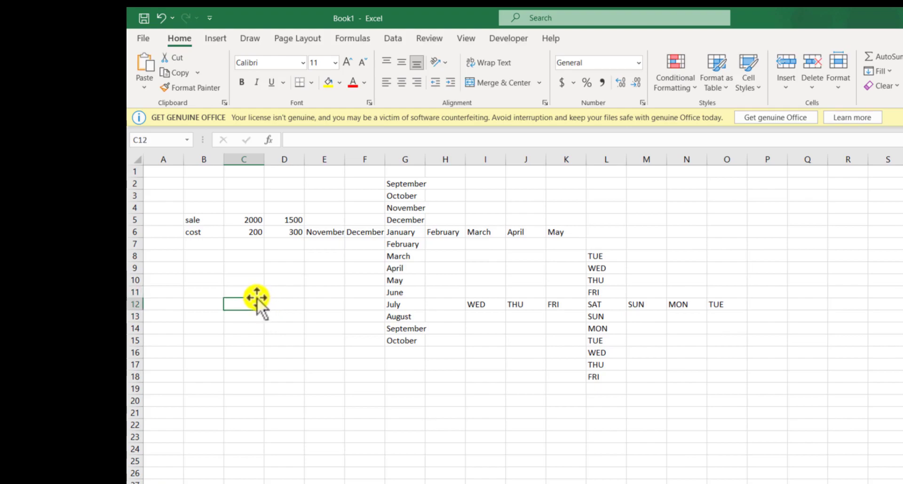
{"action": "left_click", "coordinate": [257, 295]}
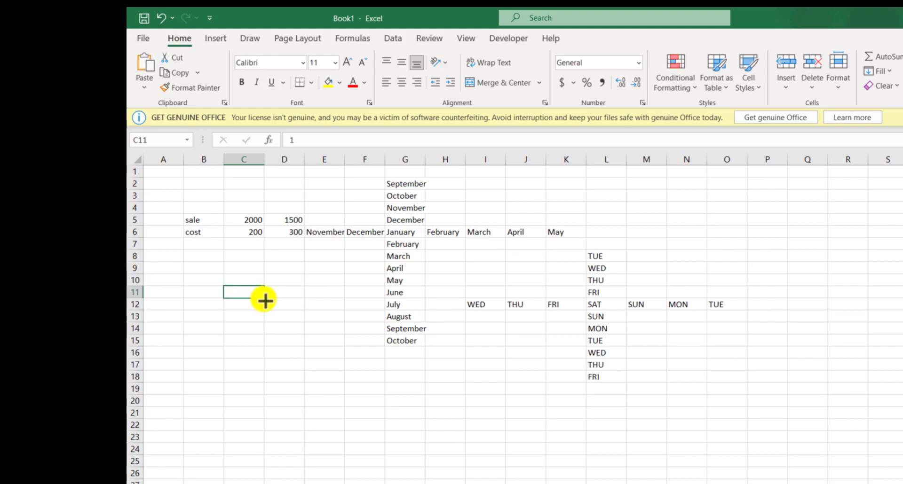
{"action": "left_click_drag", "start_coordinate": [264, 303], "coordinate": [262, 400]}
{"action": "left_click", "coordinate": [286, 378]}
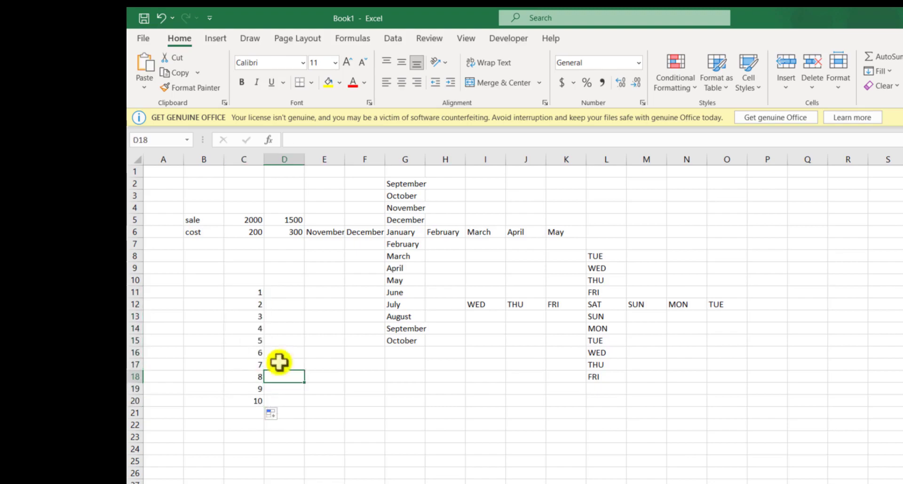
{"action": "left_click", "coordinate": [250, 294]}
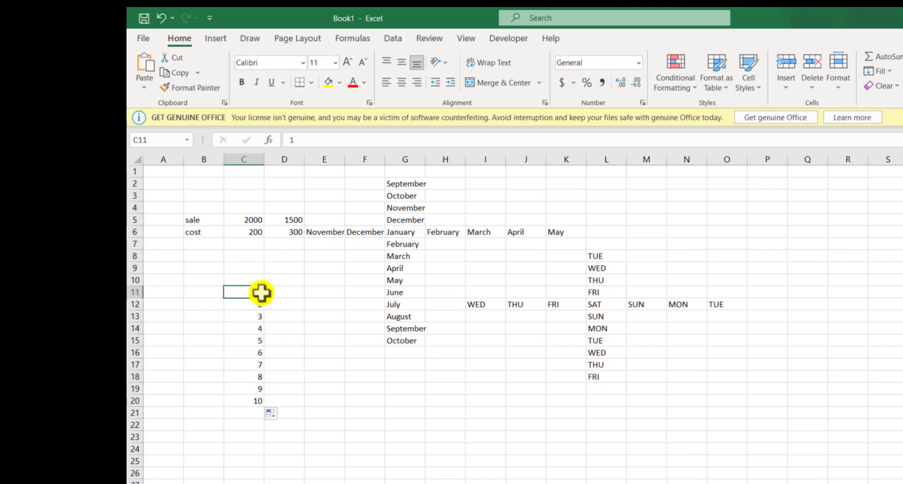
{"action": "left_click", "coordinate": [249, 365]}
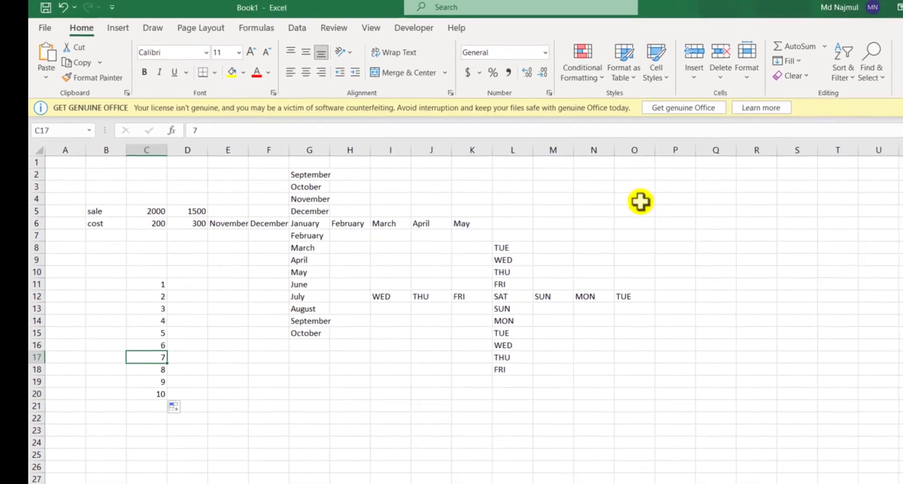
{"action": "left_click", "coordinate": [562, 191]}
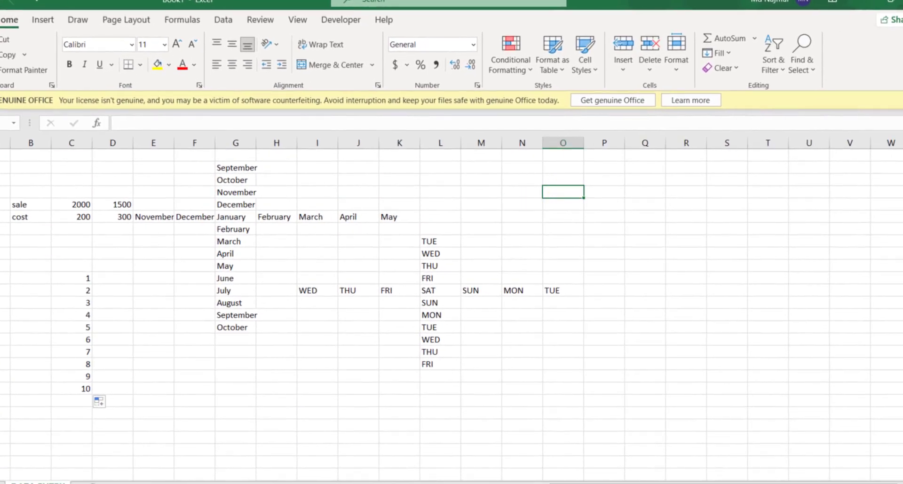
- Enter 1/2/2023 in O4 and AutoFill consecutive dates down to 1/8/2023 in O10
{"action": "left_click", "coordinate": [566, 193]}
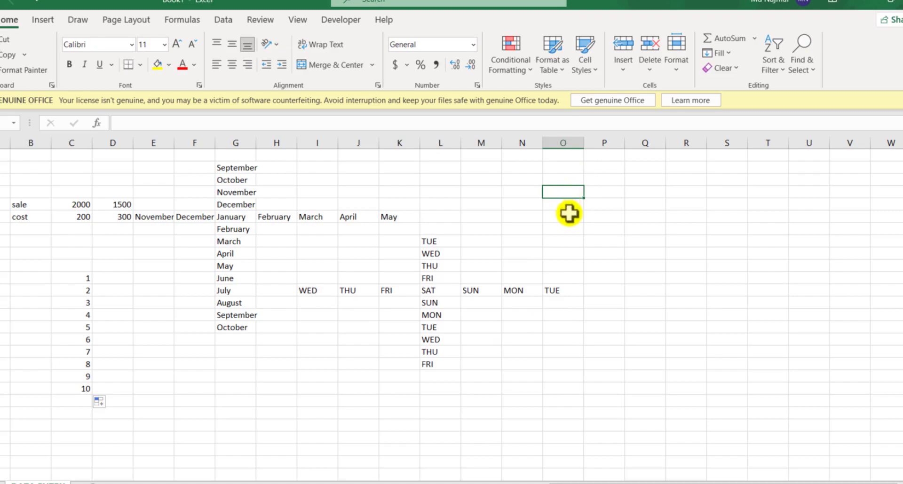
{"action": "type", "text": "1/2/2023"}
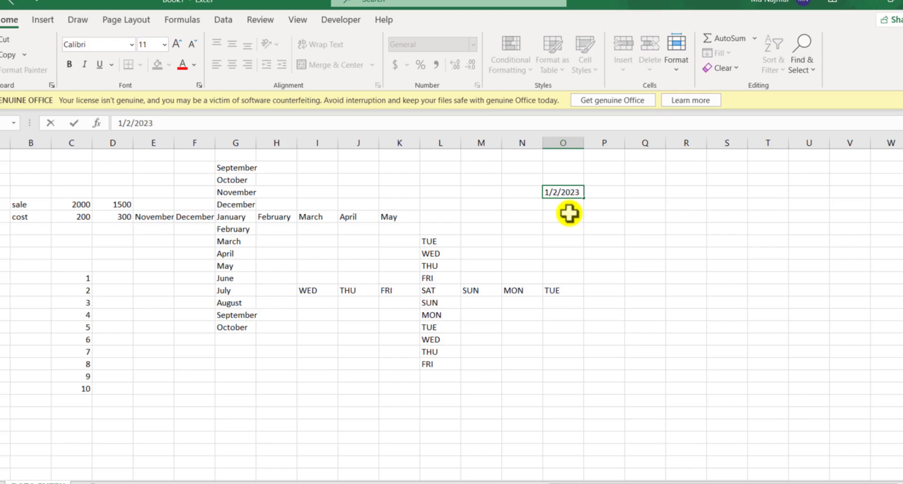
{"action": "left_click", "coordinate": [569, 213]}
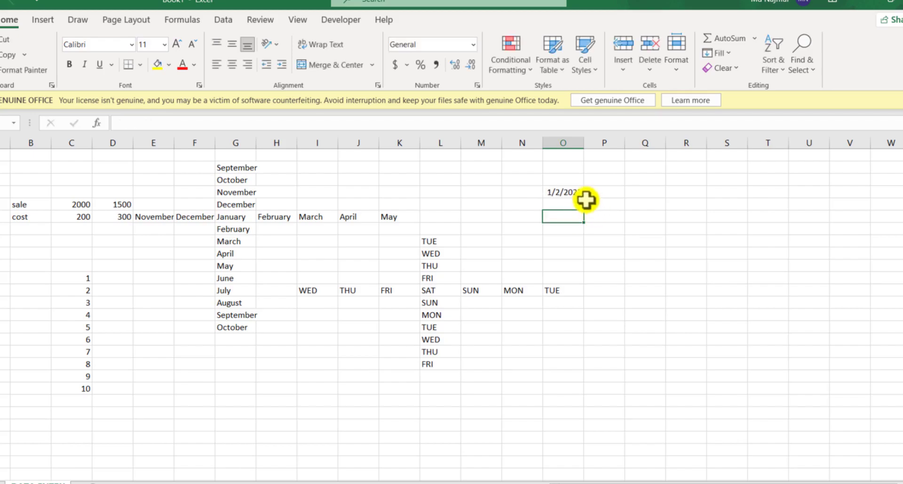
{"action": "left_click", "coordinate": [570, 189]}
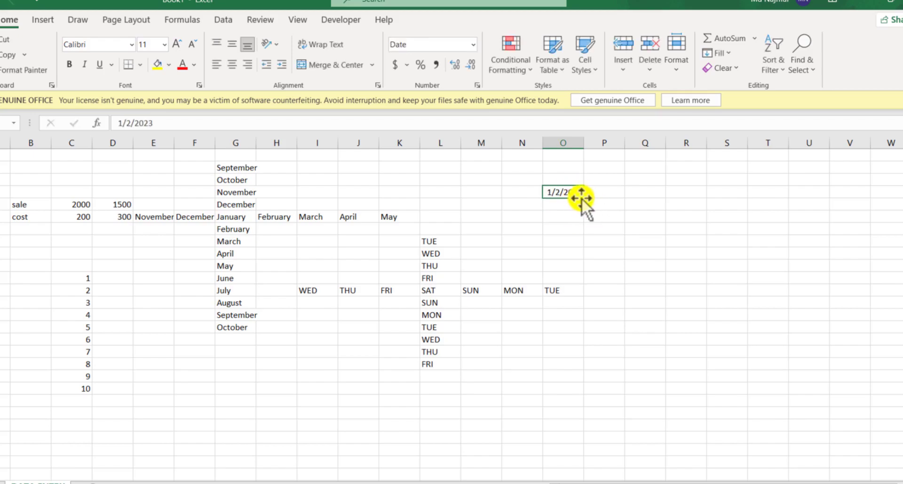
{"action": "left_click_drag", "start_coordinate": [583, 199], "coordinate": [581, 266]}
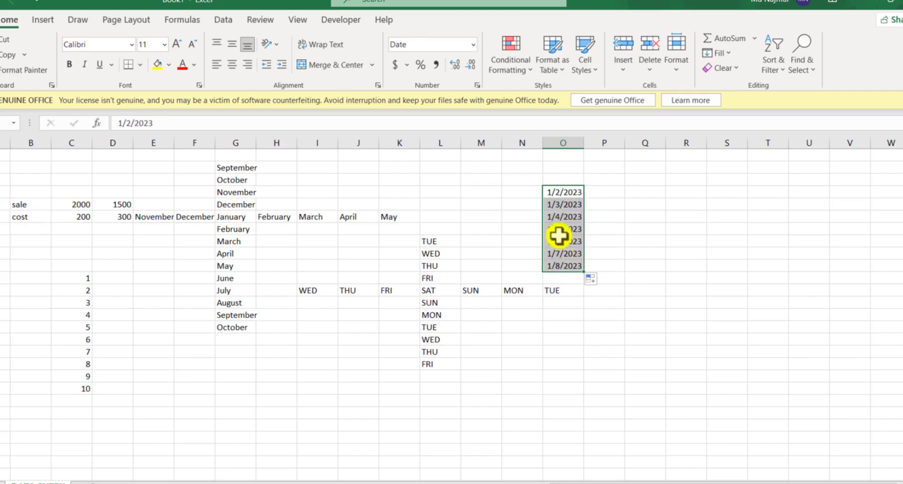
{"action": "left_click_drag", "start_coordinate": [558, 218], "coordinate": [551, 205]}
{"action": "left_click", "coordinate": [559, 240]}
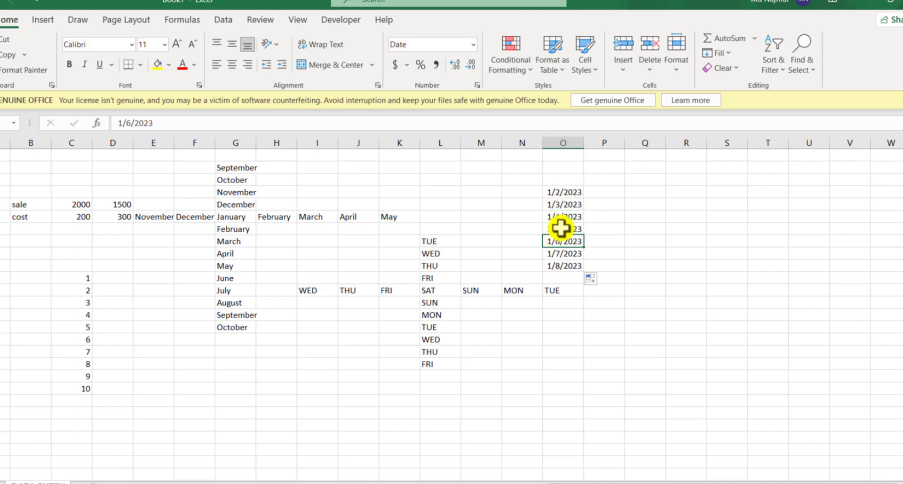
{"action": "left_click", "coordinate": [559, 215]}
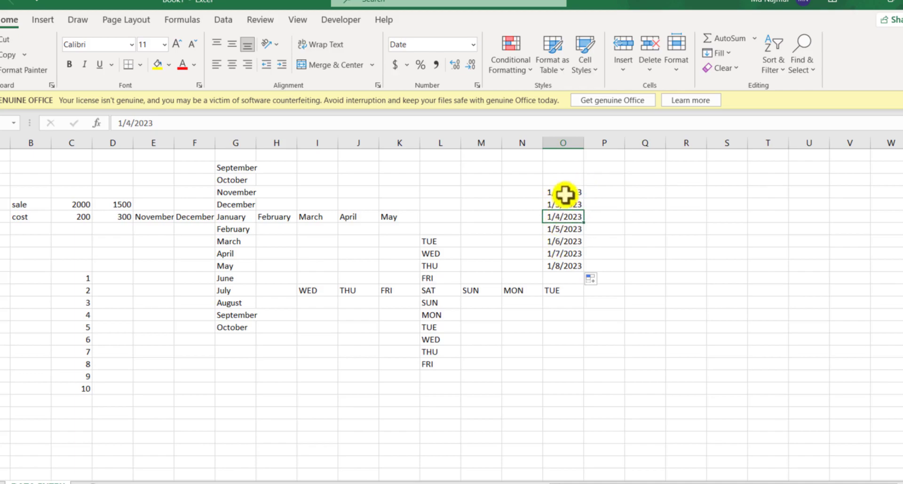
- Extend the dates across row 4 to 1/4/2023 in Q4 and leftward from O4
{"action": "left_click", "coordinate": [569, 192]}
{"action": "left_click_drag", "start_coordinate": [585, 197], "coordinate": [666, 199]}
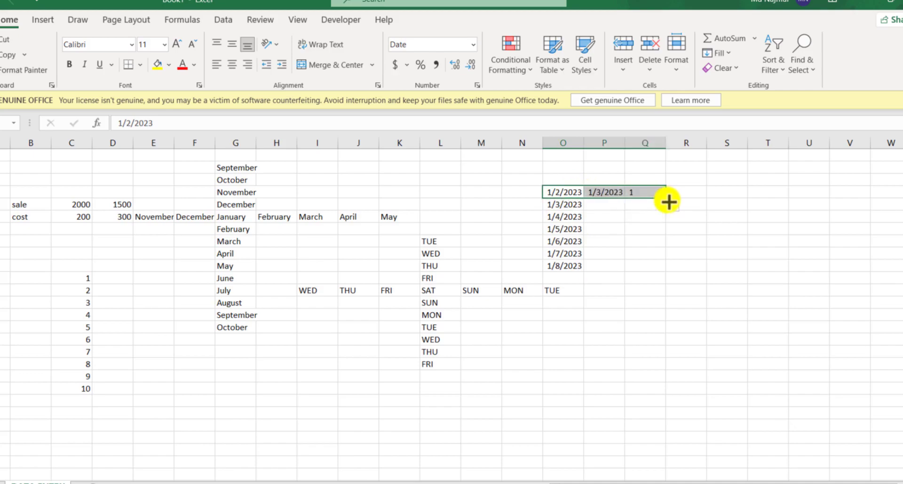
{"action": "left_click", "coordinate": [559, 197]}
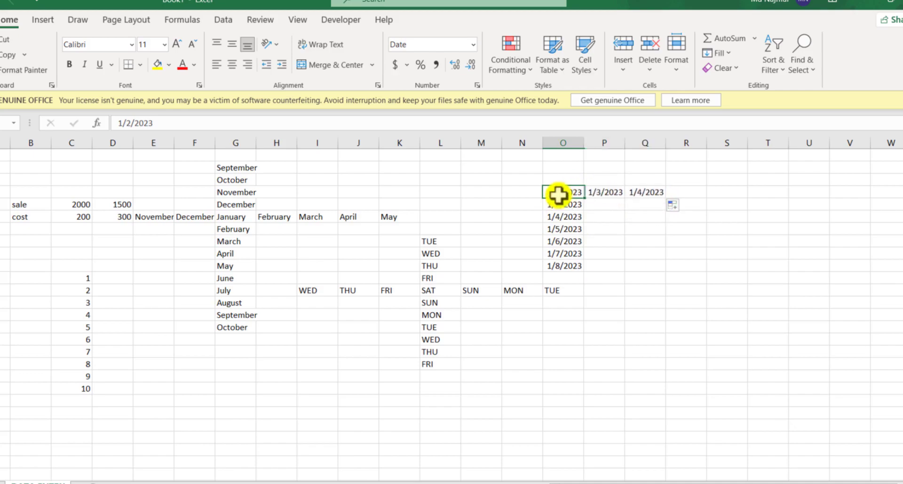
{"action": "left_click", "coordinate": [600, 192]}
{"action": "left_click", "coordinate": [648, 192]}
{"action": "left_click", "coordinate": [550, 194]}
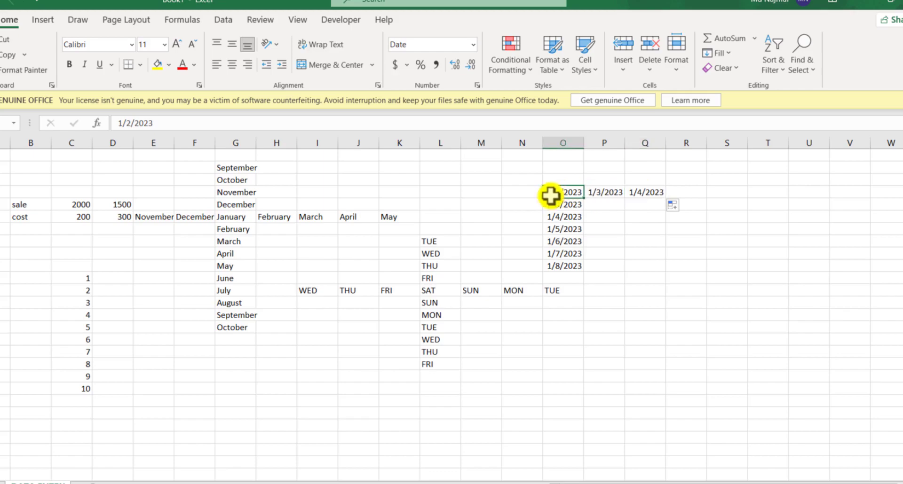
{"action": "left_click_drag", "start_coordinate": [585, 198], "coordinate": [469, 209]}
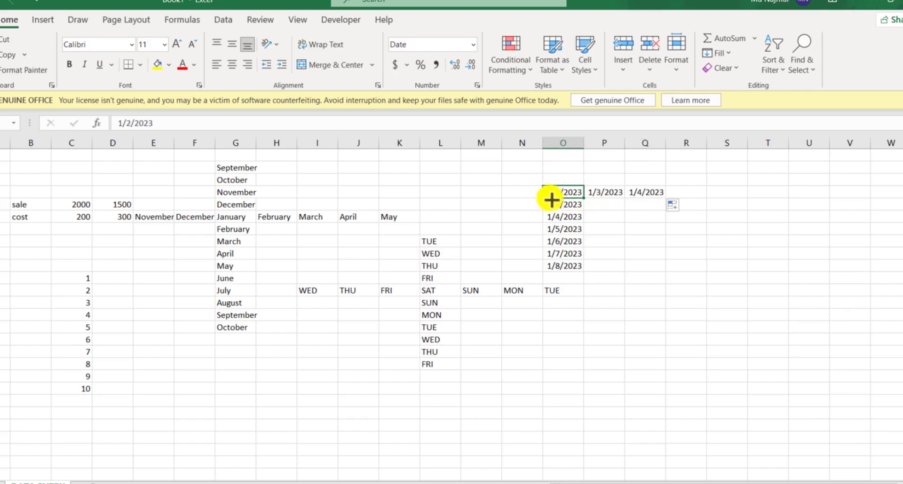
{"action": "left_click", "coordinate": [477, 207]}
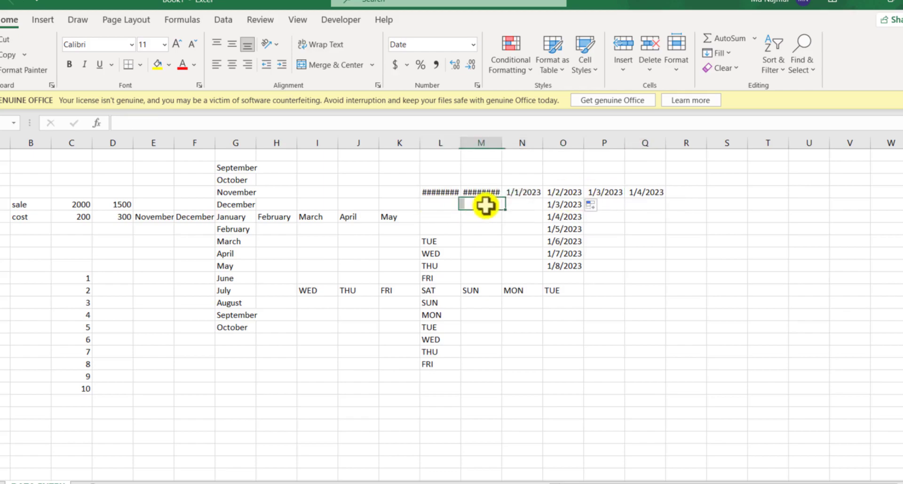
- Fill earlier dates up into O3 and O2, and 12/30/2022 into L4
{"action": "left_click", "coordinate": [560, 193]}
{"action": "left_click", "coordinate": [532, 193]}
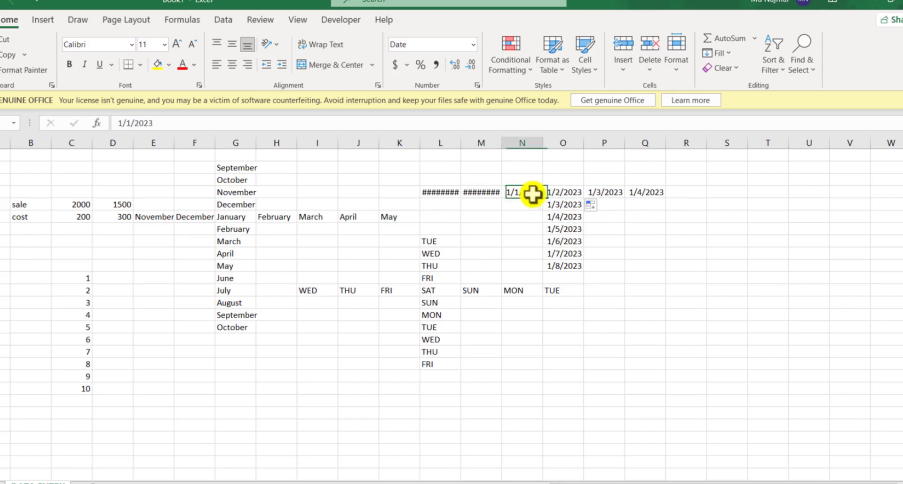
{"action": "left_click", "coordinate": [559, 192]}
{"action": "left_click", "coordinate": [527, 192]}
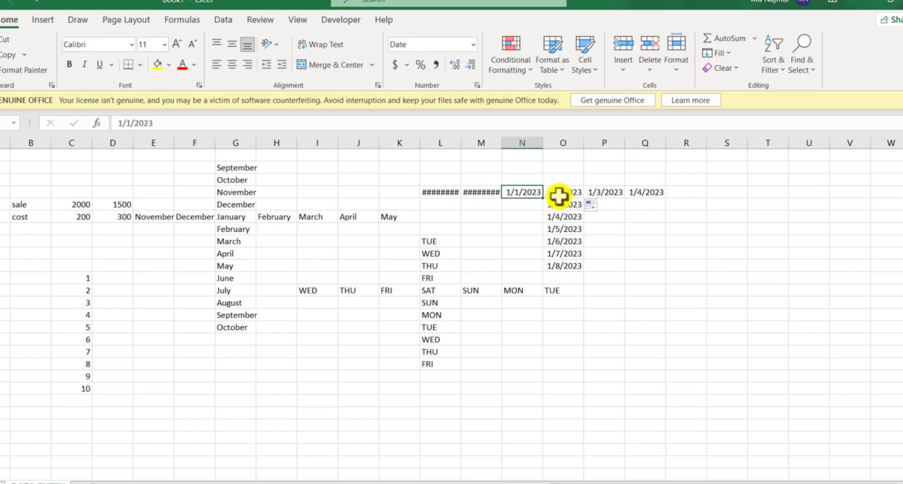
{"action": "left_click", "coordinate": [564, 193]}
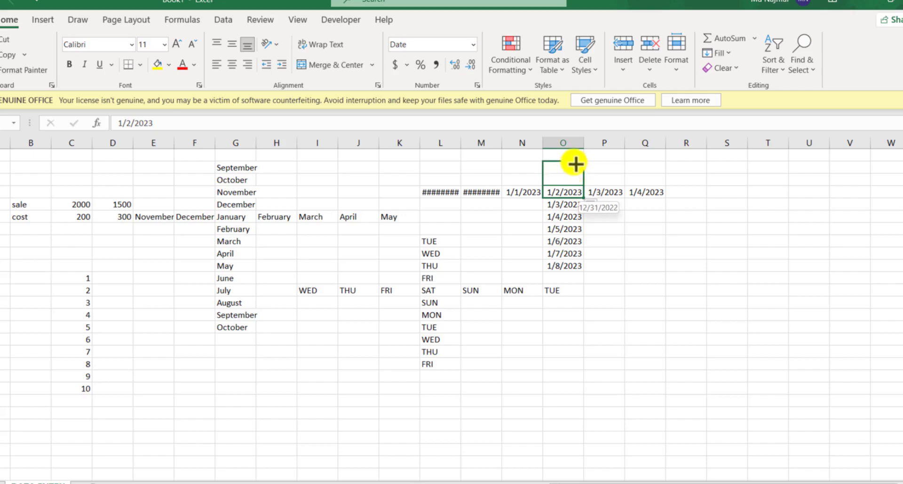
{"action": "left_click_drag", "start_coordinate": [581, 183], "coordinate": [575, 170]}
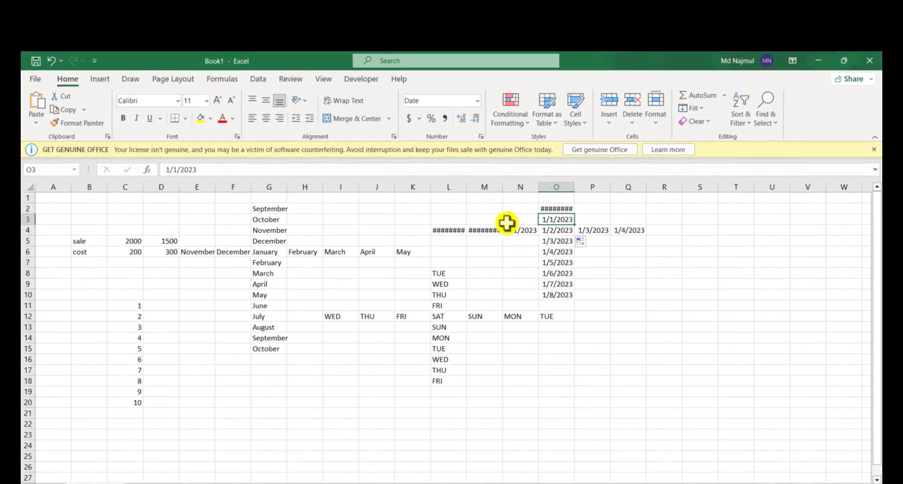
{"action": "left_click", "coordinate": [484, 230]}
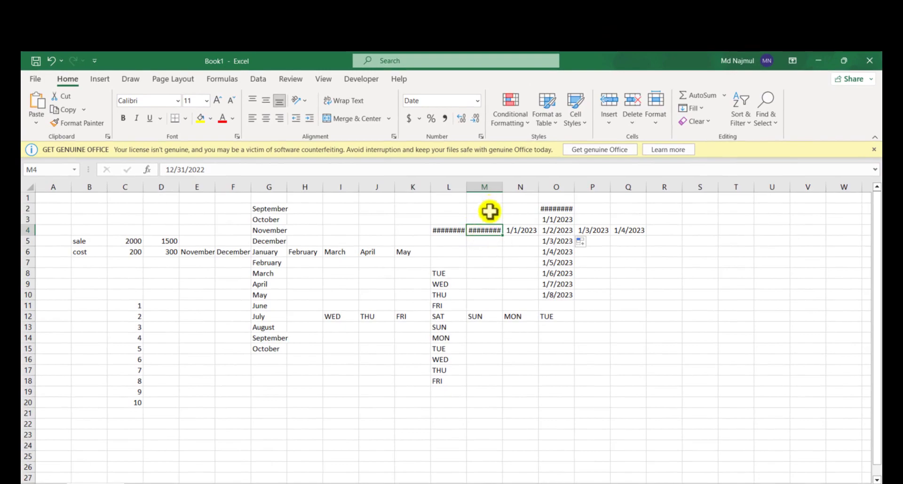
{"action": "left_click_drag", "start_coordinate": [501, 235], "coordinate": [442, 231]}
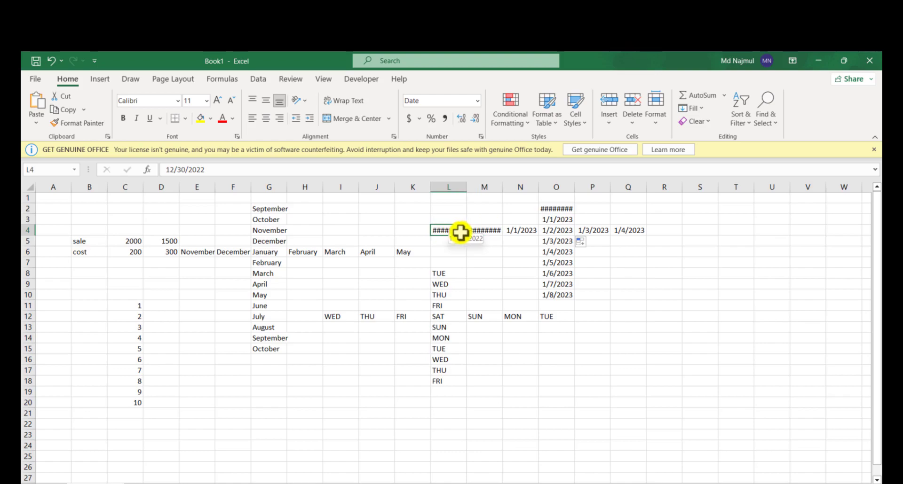
- AutoFit columns L, M and O so 12/30/2022 and 12/31/2022 show instead of ########
{"action": "left_click", "coordinate": [658, 125]}
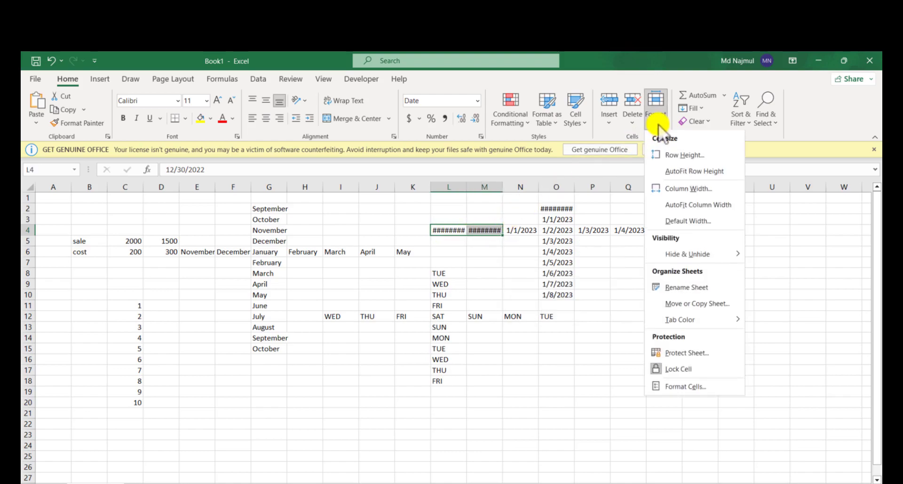
{"action": "left_click", "coordinate": [679, 206]}
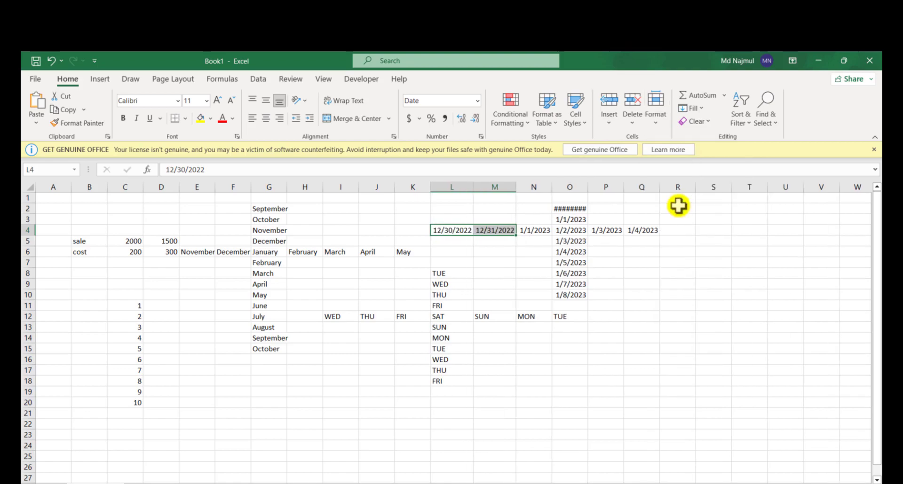
{"action": "left_click", "coordinate": [495, 272]}
{"action": "left_click", "coordinate": [562, 211]}
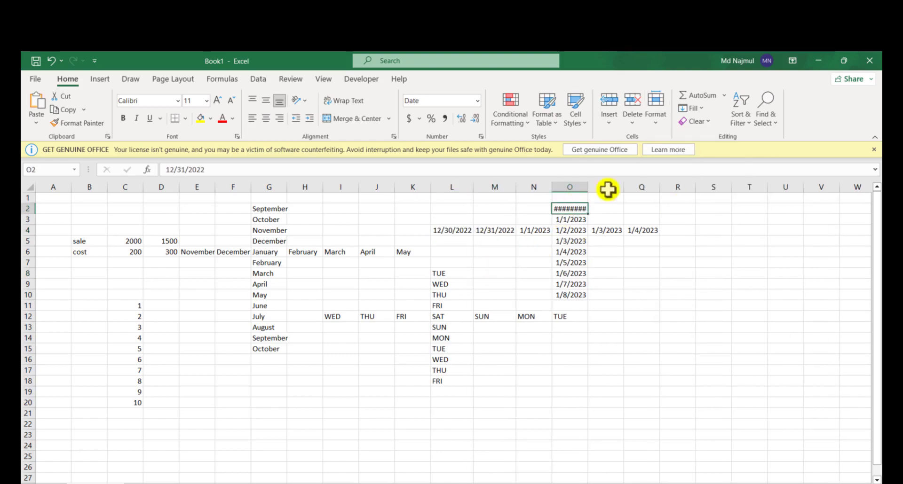
{"action": "left_click", "coordinate": [656, 121]}
{"action": "left_click", "coordinate": [686, 205]}
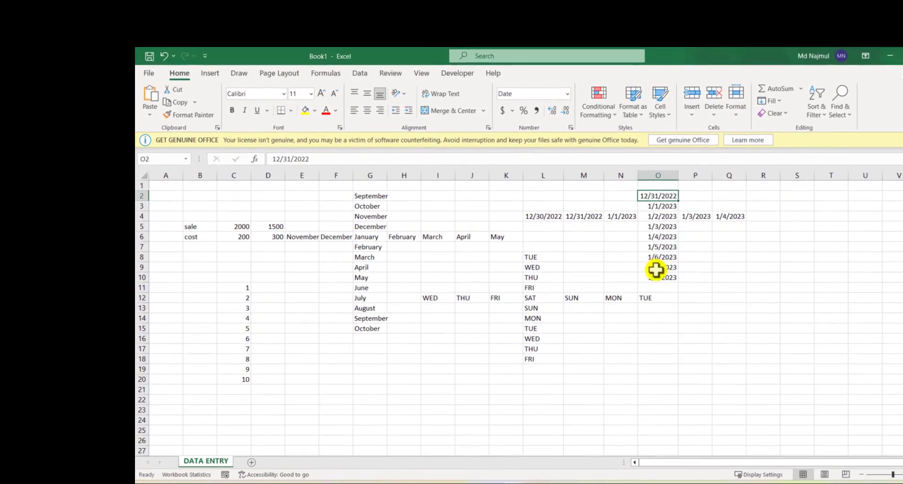
{"action": "left_click", "coordinate": [585, 267]}
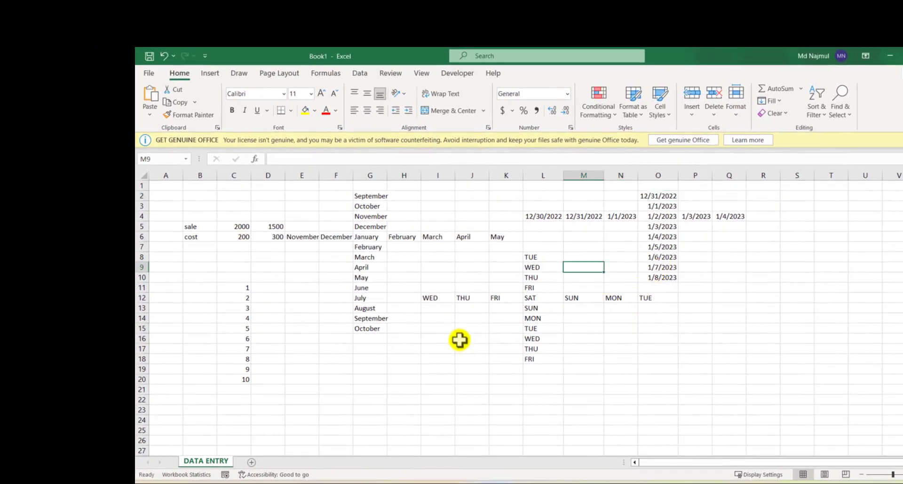
{"action": "left_click", "coordinate": [447, 349]}
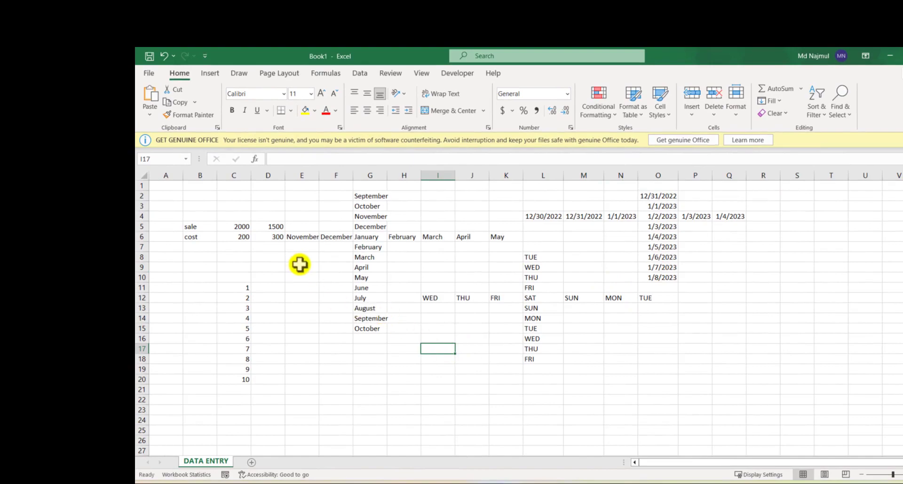
- Start saving the unsaved Book1 workbook and choose Browse on the Save As page
{"action": "left_click", "coordinate": [148, 73]}
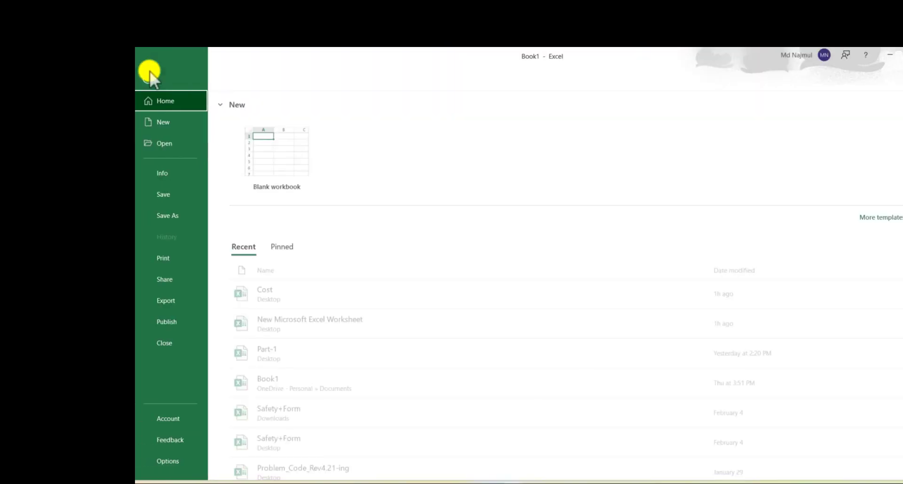
{"action": "left_click", "coordinate": [168, 195]}
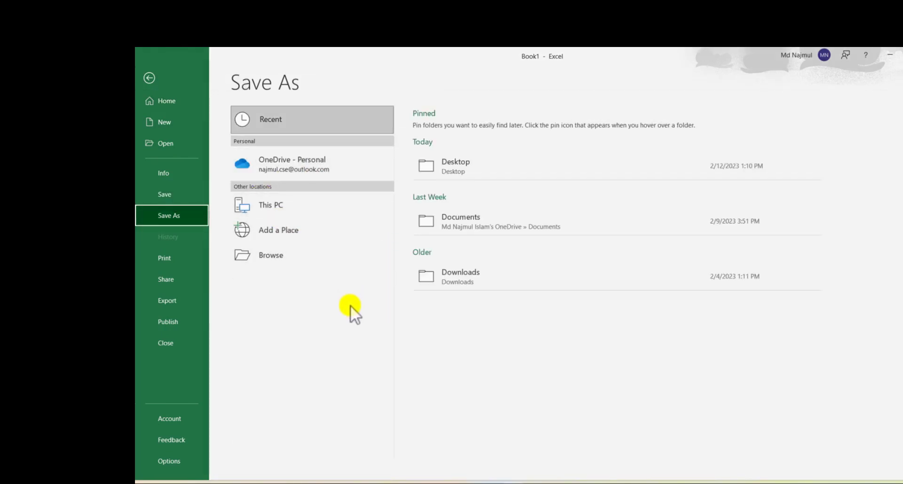
{"action": "left_click", "coordinate": [294, 253]}
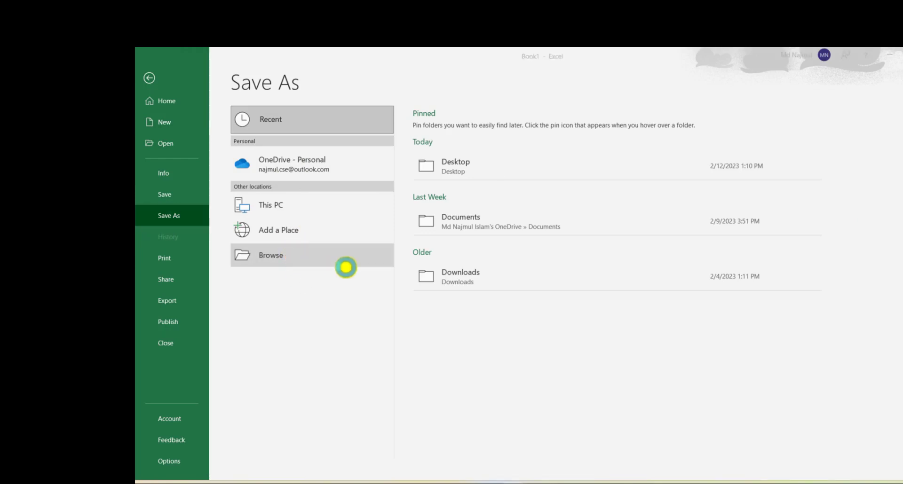
- Save the filled sheet to the Desktop as DATA ENTRY, keeping the Excel Workbook file type
{"action": "scroll", "coordinate": [177, 172], "scroll_direction": "up", "scroll_amount": 1}
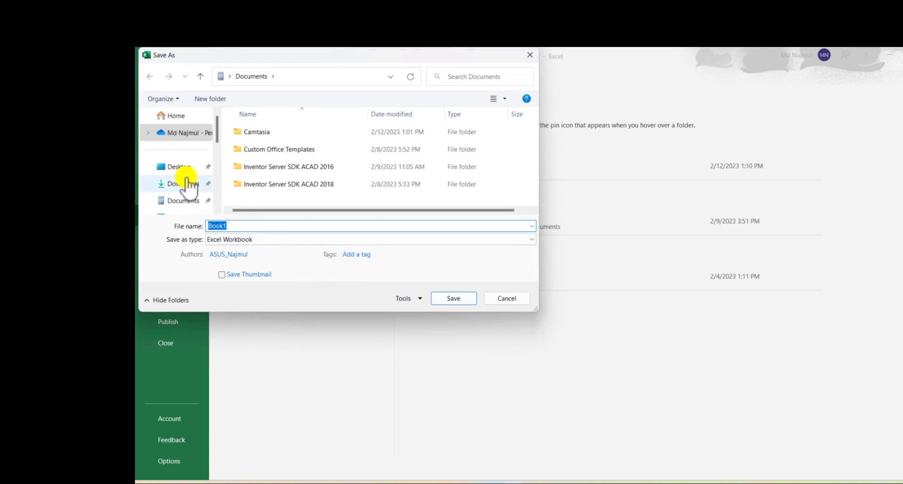
{"action": "left_click", "coordinate": [175, 168]}
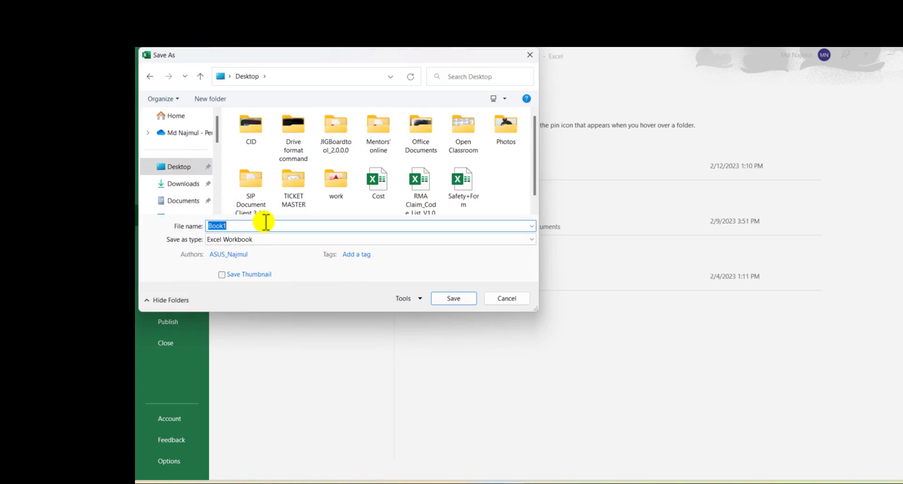
{"action": "type", "text": "DATA ENTRY"}
{"action": "left_click", "coordinate": [385, 238]}
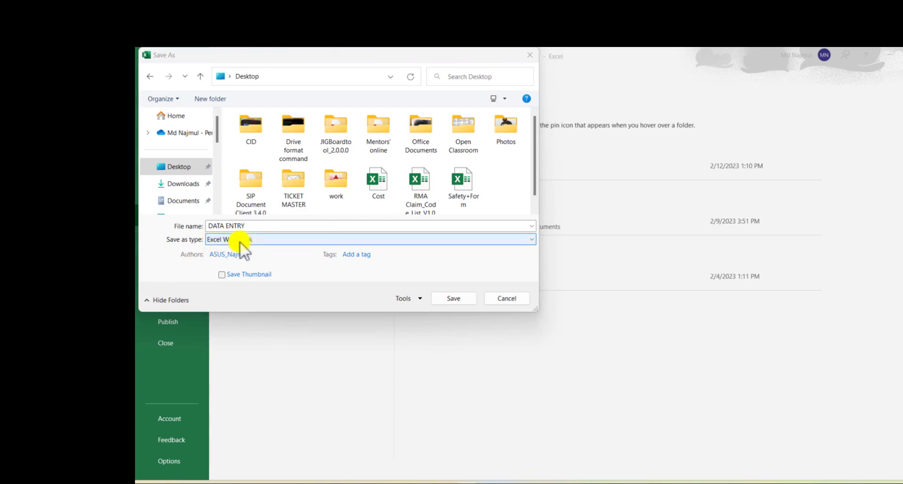
{"action": "left_click", "coordinate": [252, 239]}
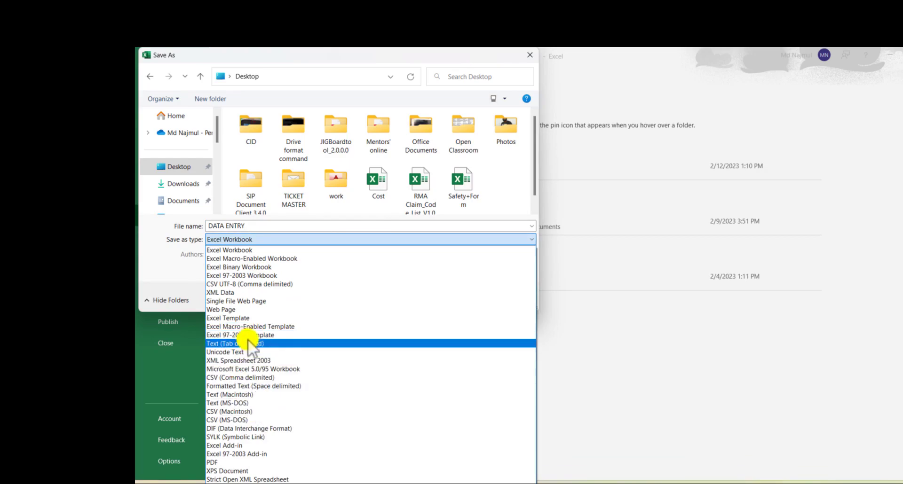
{"action": "left_click", "coordinate": [254, 250]}
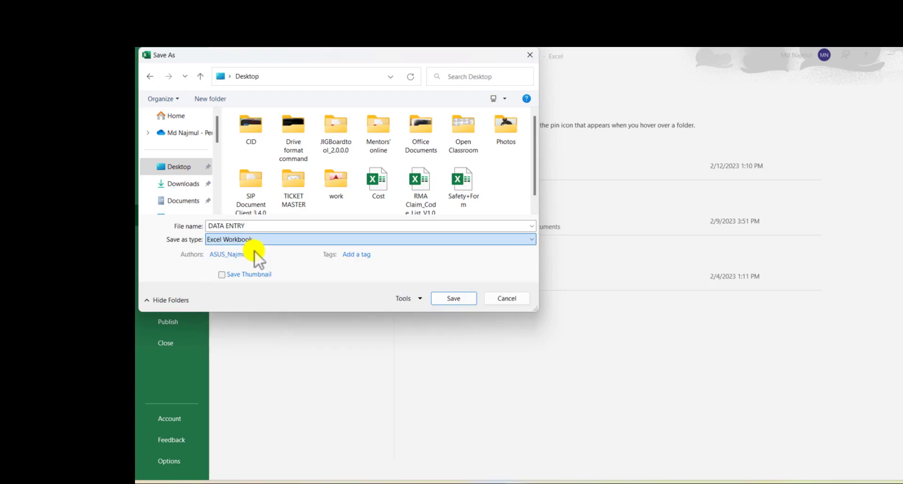
{"action": "left_click", "coordinate": [447, 297]}
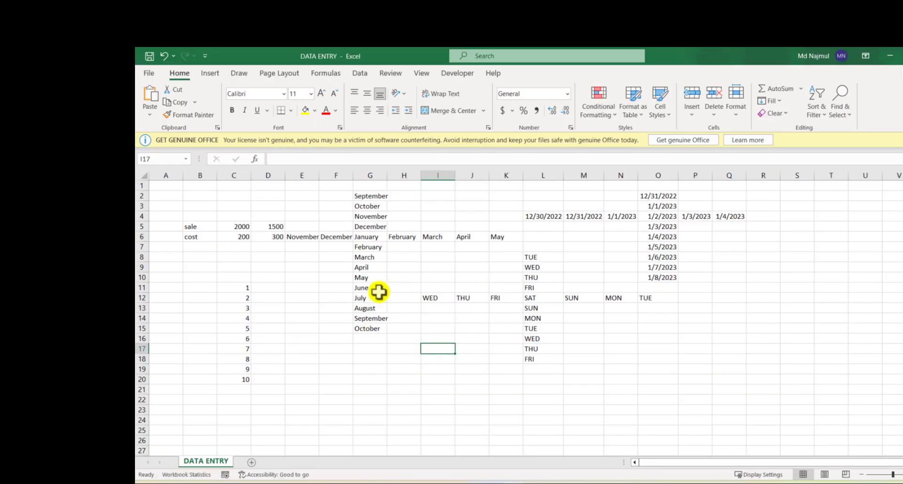
{"action": "left_click", "coordinate": [331, 346]}
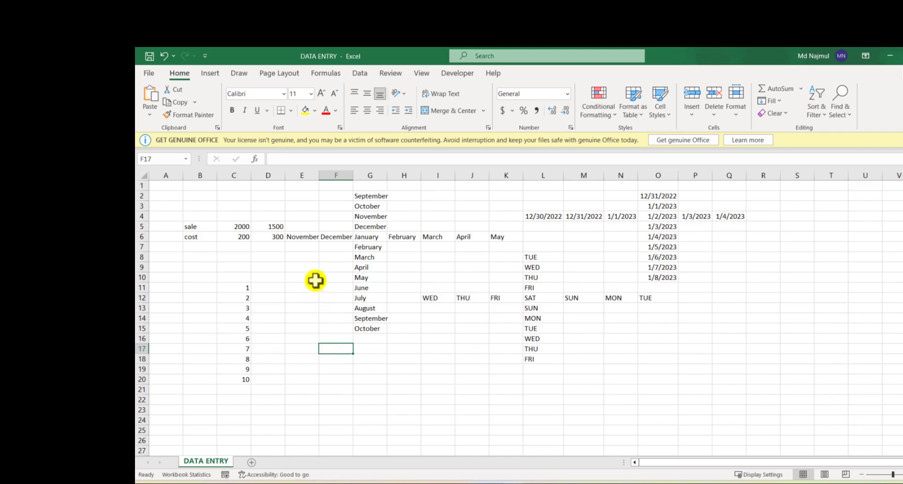
{"action": "left_click", "coordinate": [148, 56]}
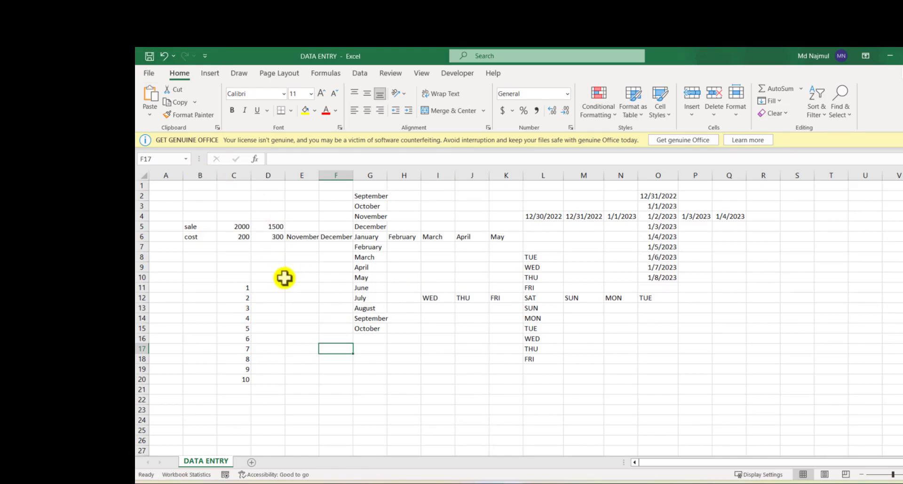
{"action": "left_click", "coordinate": [296, 278]}
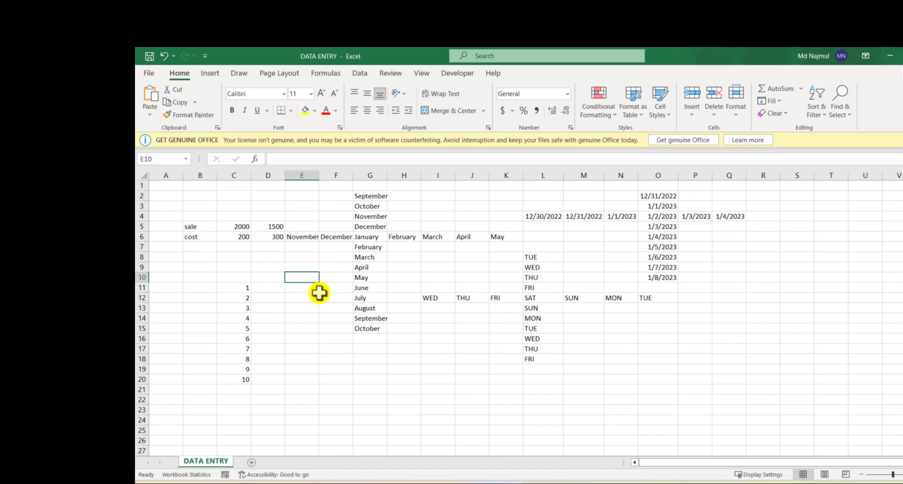
{"action": "left_click", "coordinate": [304, 312]}
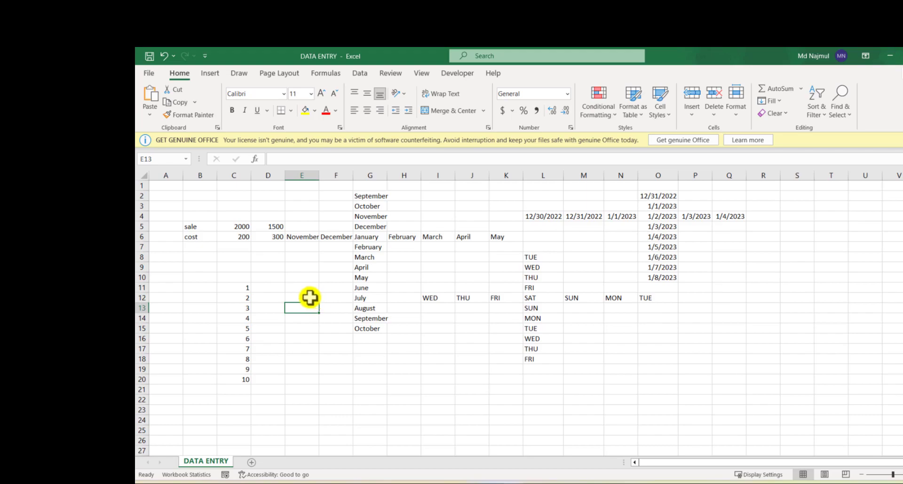
{"action": "left_click", "coordinate": [301, 295]}
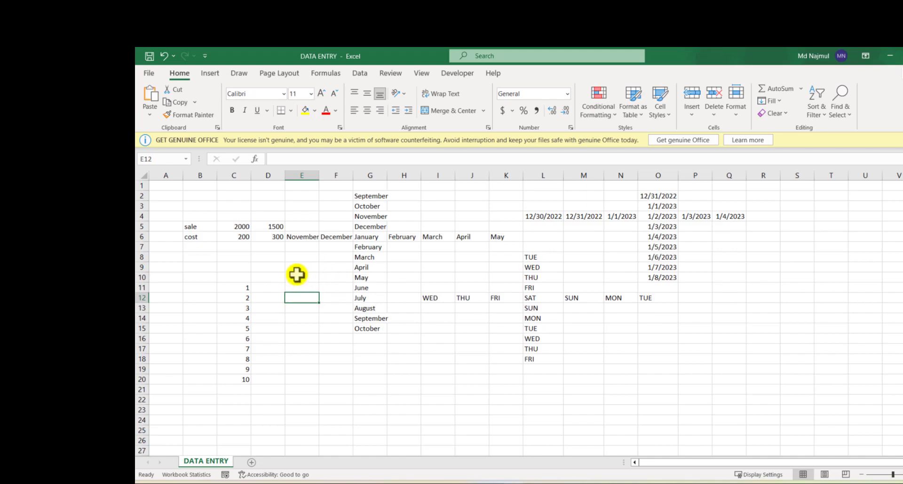
{"action": "left_click", "coordinate": [296, 275]}
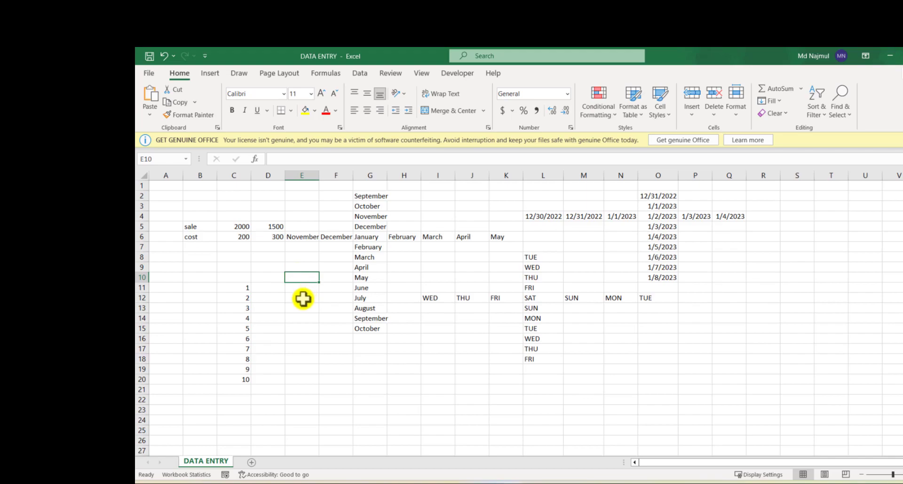
{"action": "left_click", "coordinate": [302, 299]}
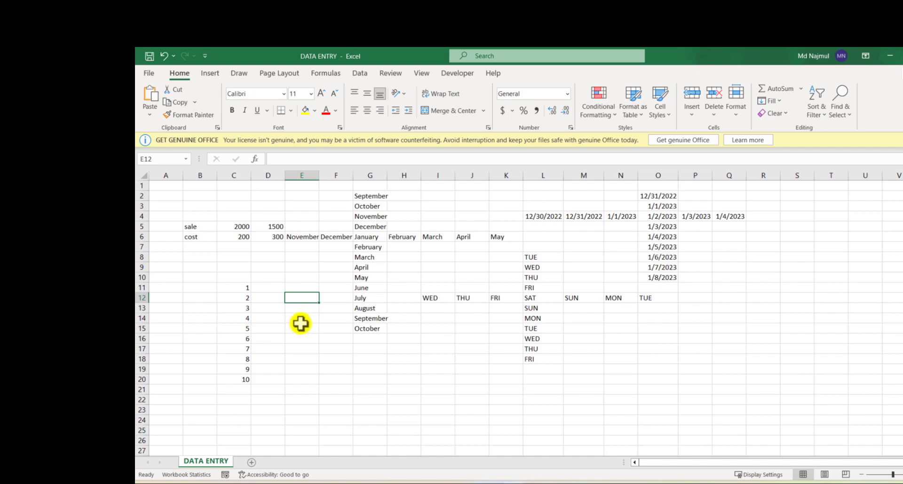
{"action": "left_click", "coordinate": [305, 329]}
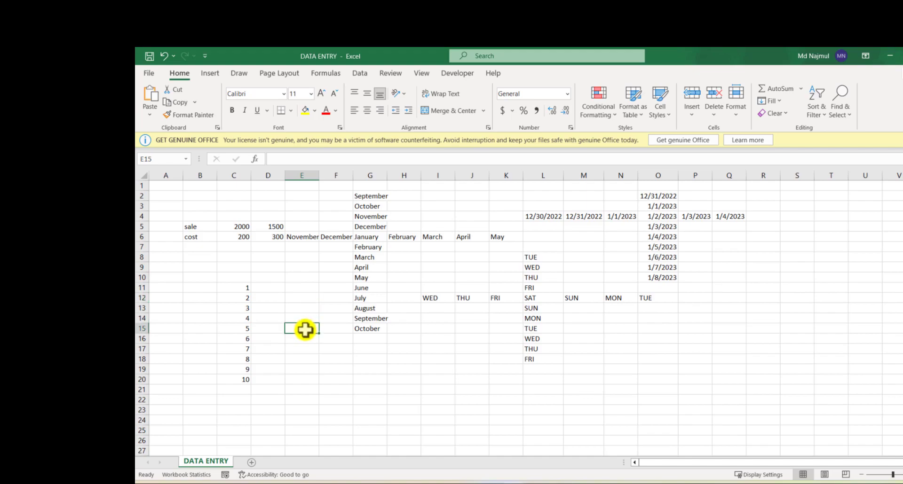